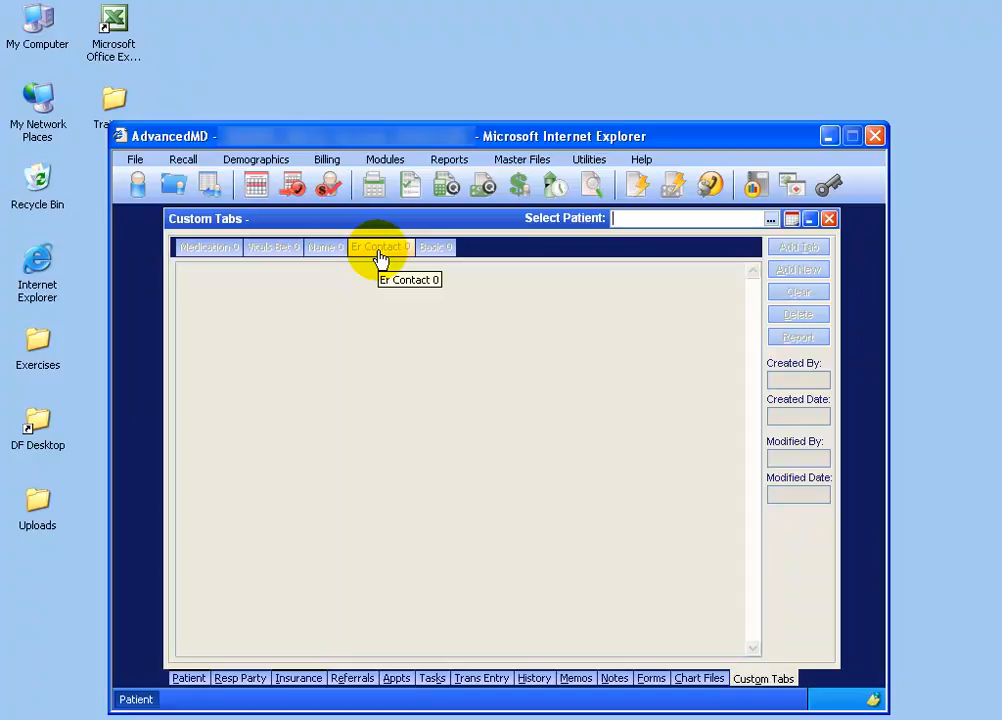
- Look up the patient with the first letters of the last name and acknowledge the patient memo
type("HE")
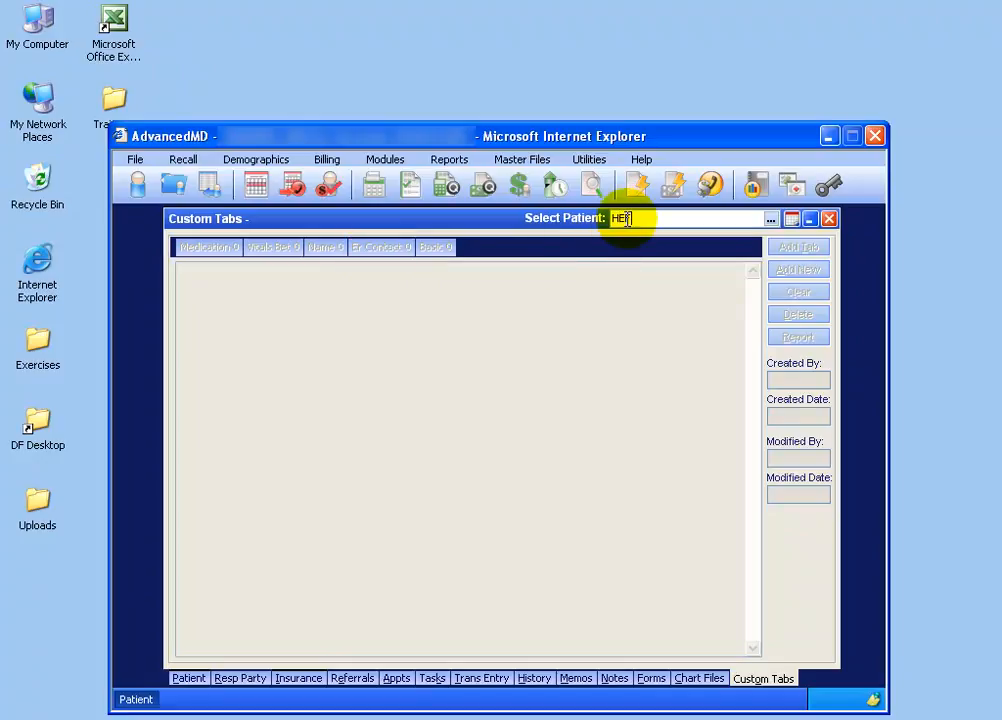
key("Return")
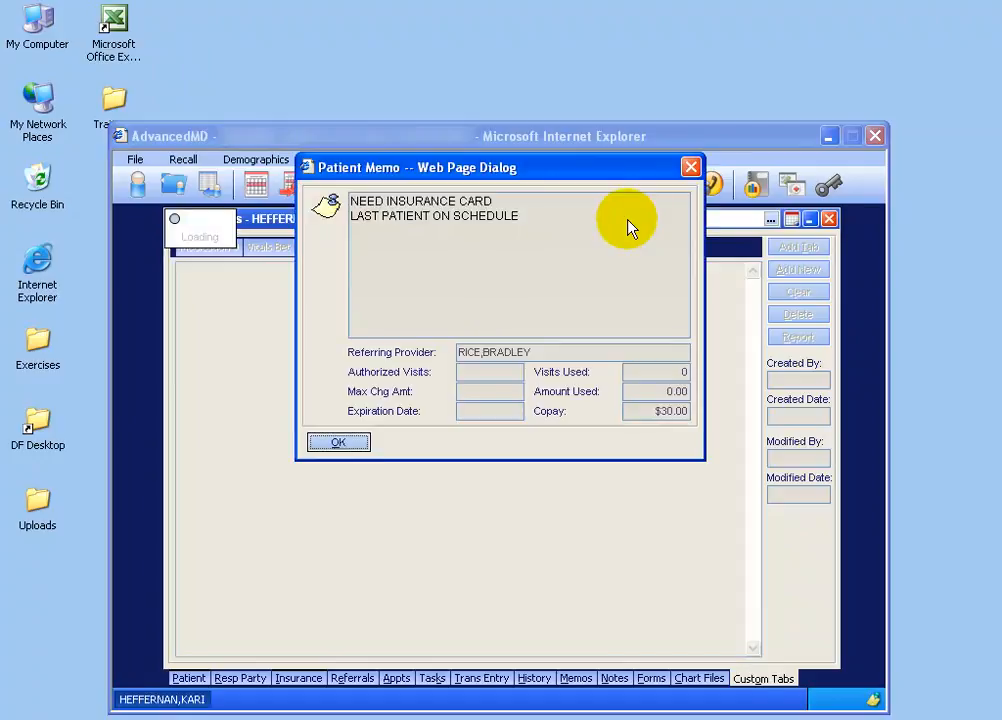
left_click(344, 443)
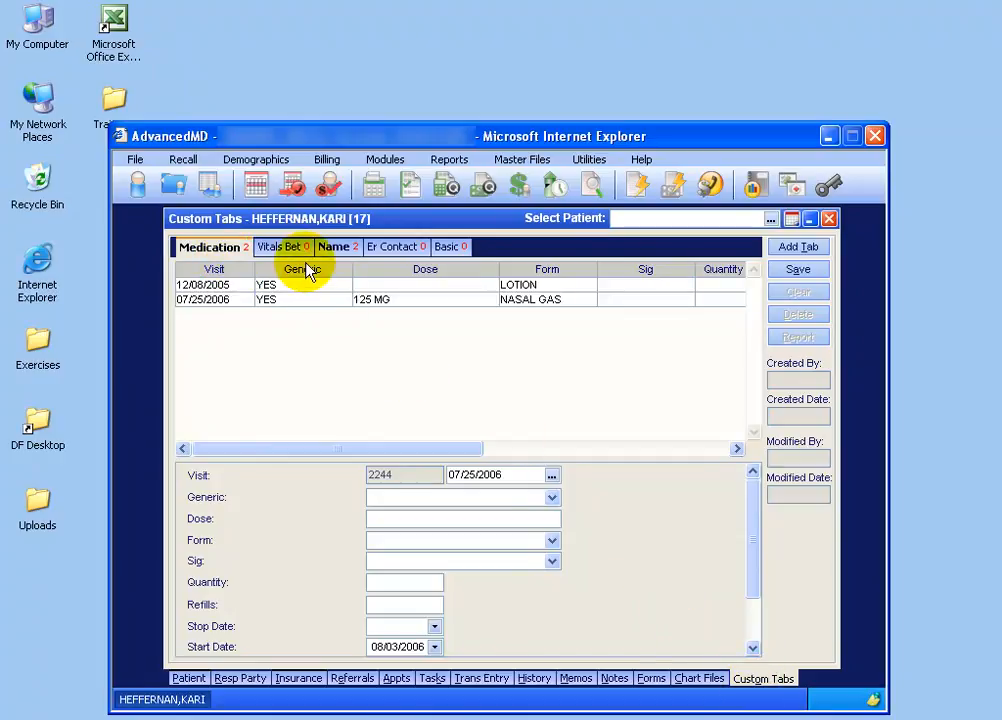
- Review the details of the 12/08/2005 and 07/25/2006 medication entries, including who created them and when
left_click(237, 287)
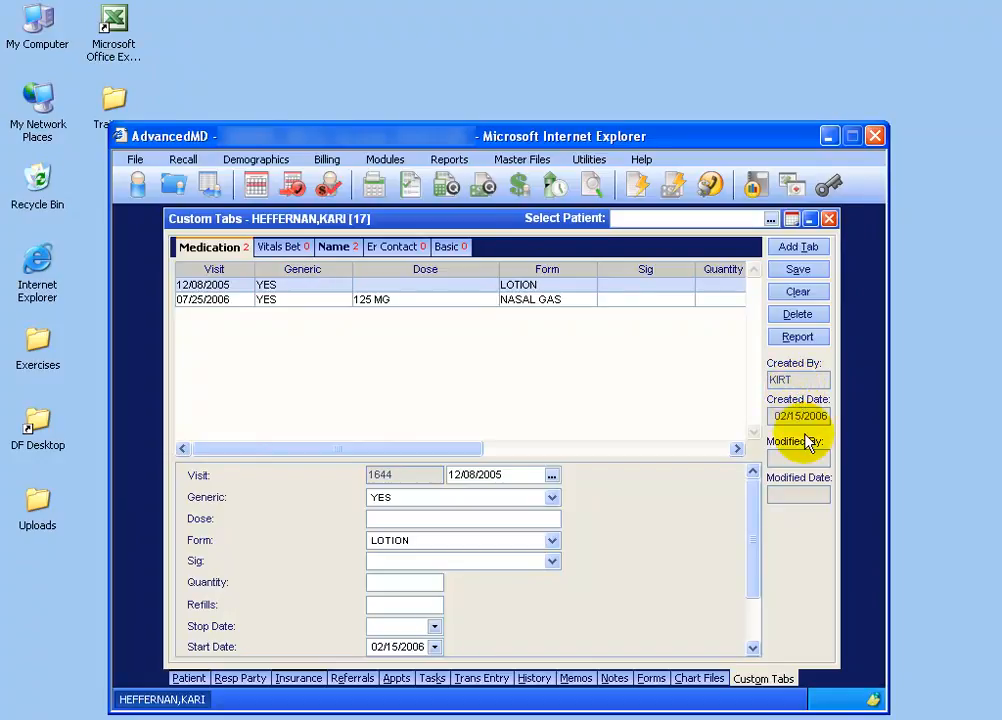
mouse_move(459, 448)
left_mouse_down()
mouse_move(718, 452)
mouse_move(461, 458)
left_mouse_up()
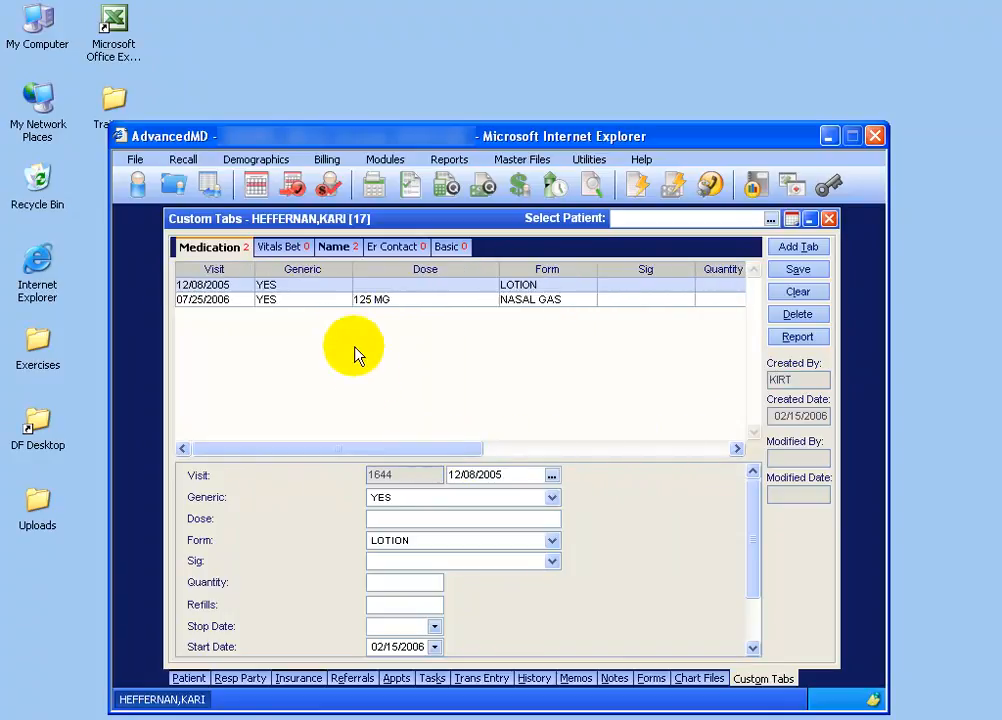
left_click(342, 300)
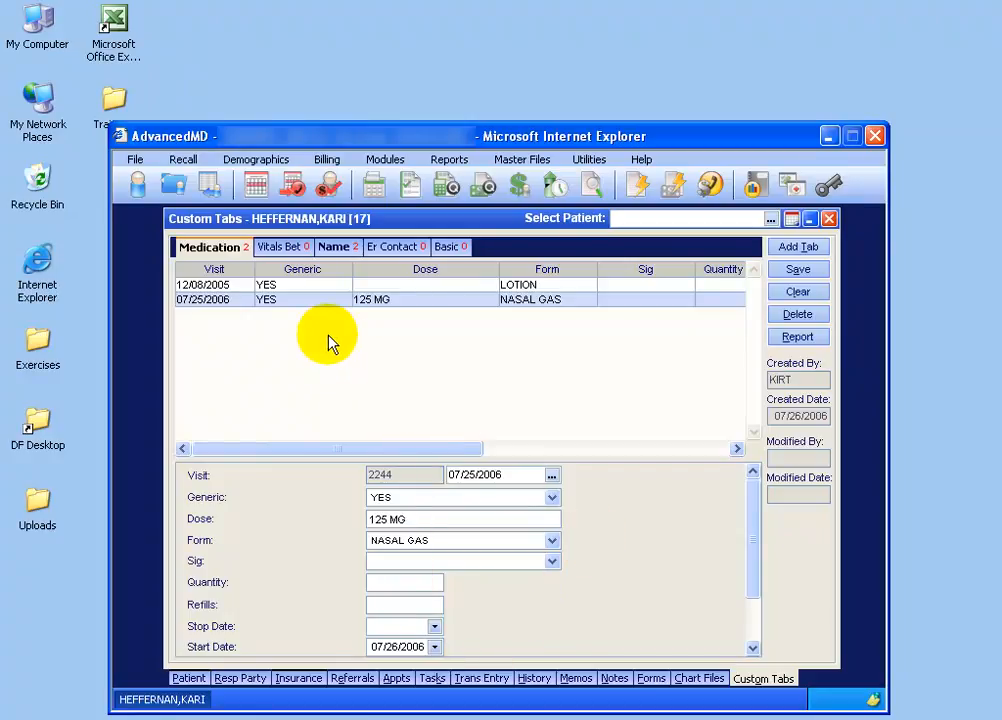
- Review the METAL and NUTS allergy entries in the Name custom tab
left_click(336, 249)
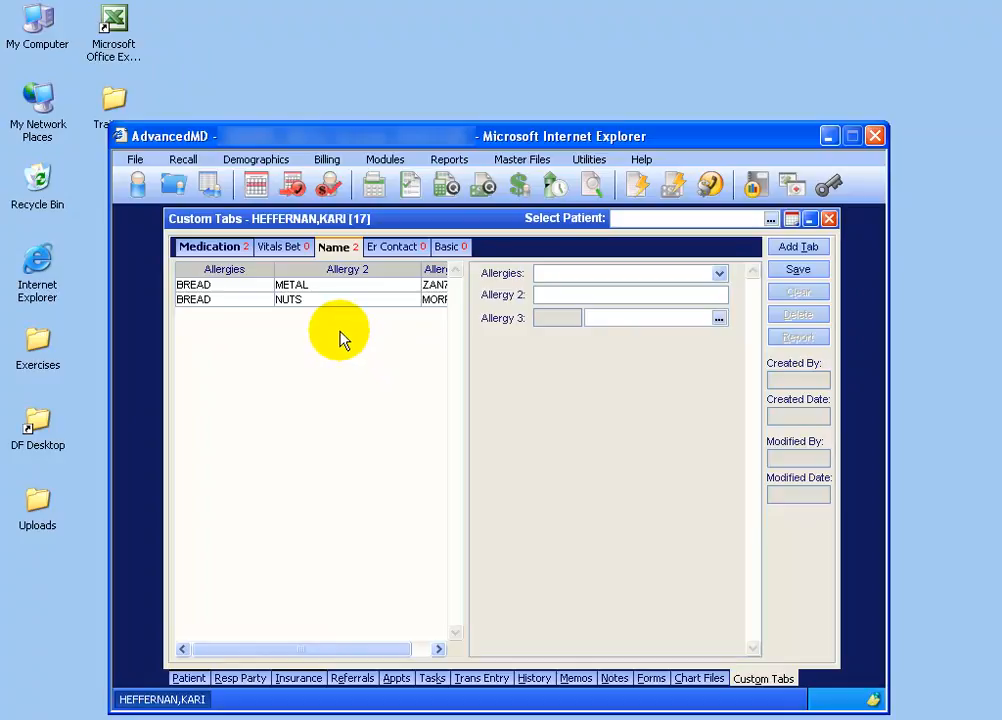
left_click(288, 288)
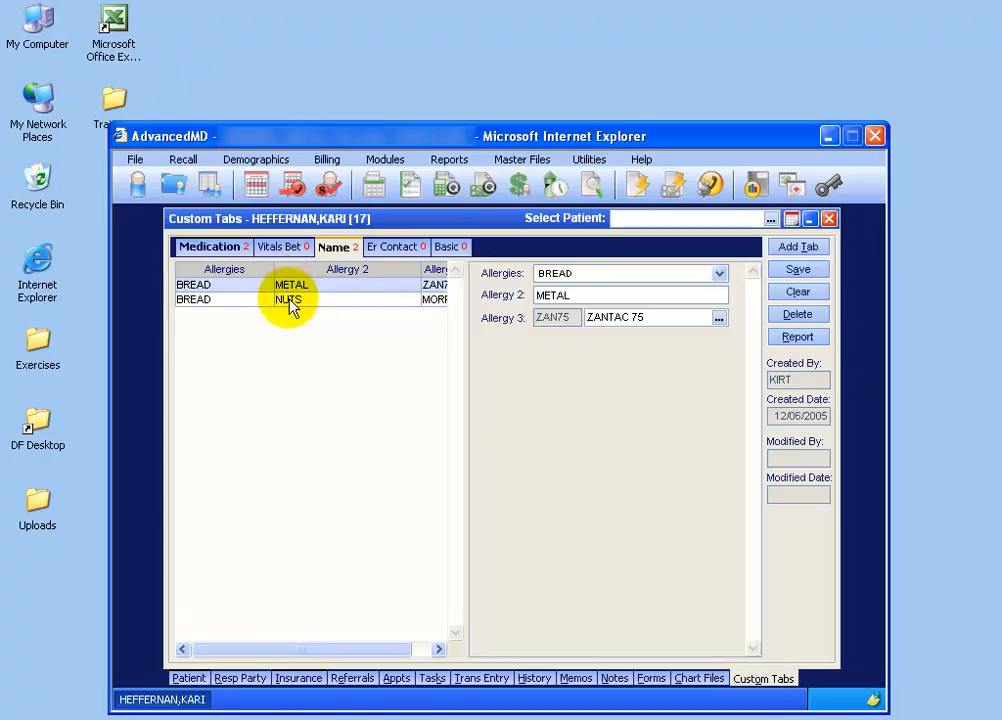
left_click(291, 305)
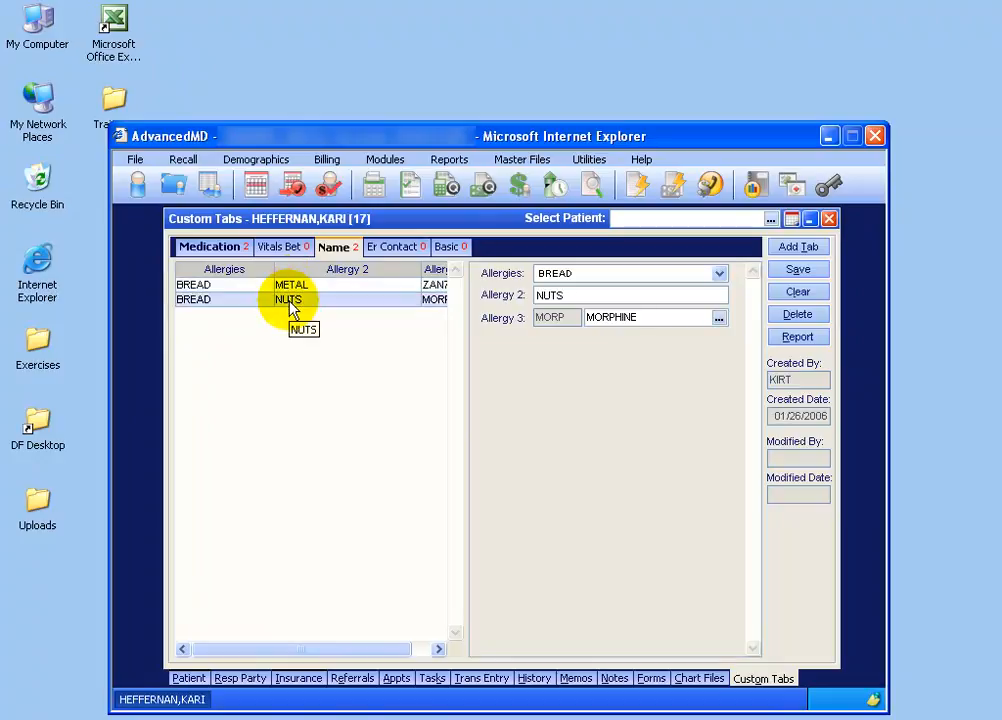
- Save a new allergy entry with Allergies BREAD, Allergy 2 ANYTHING I WANT and Allergy 3 ZANTAC 75
left_click(797, 292)
left_click(718, 274)
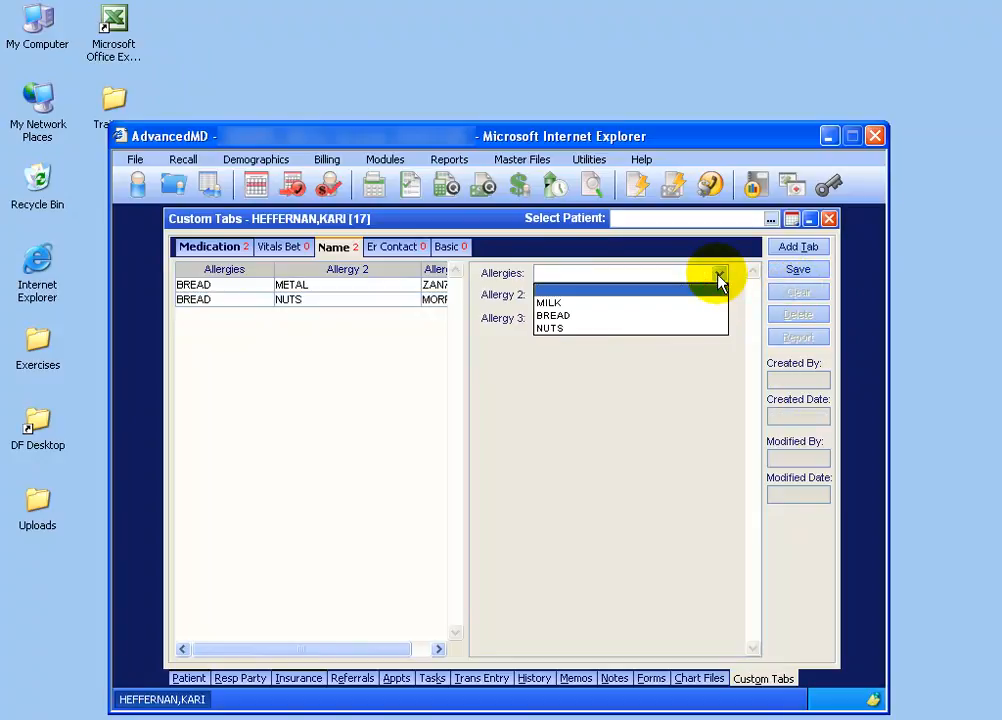
left_click(605, 316)
left_click(604, 298)
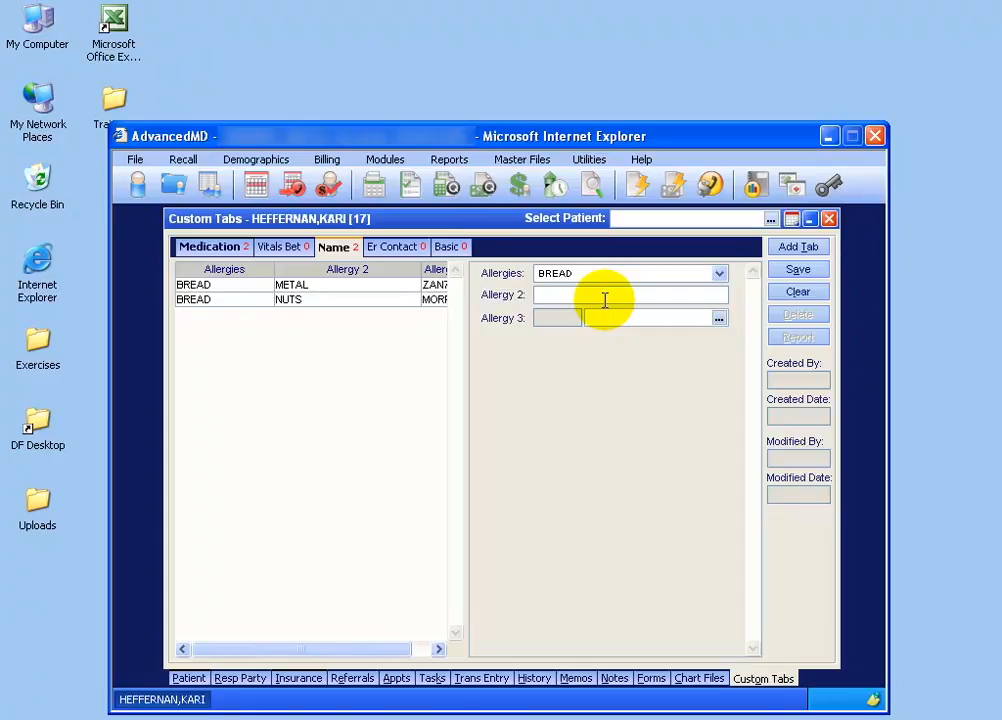
type("ANYTHING I WANT")
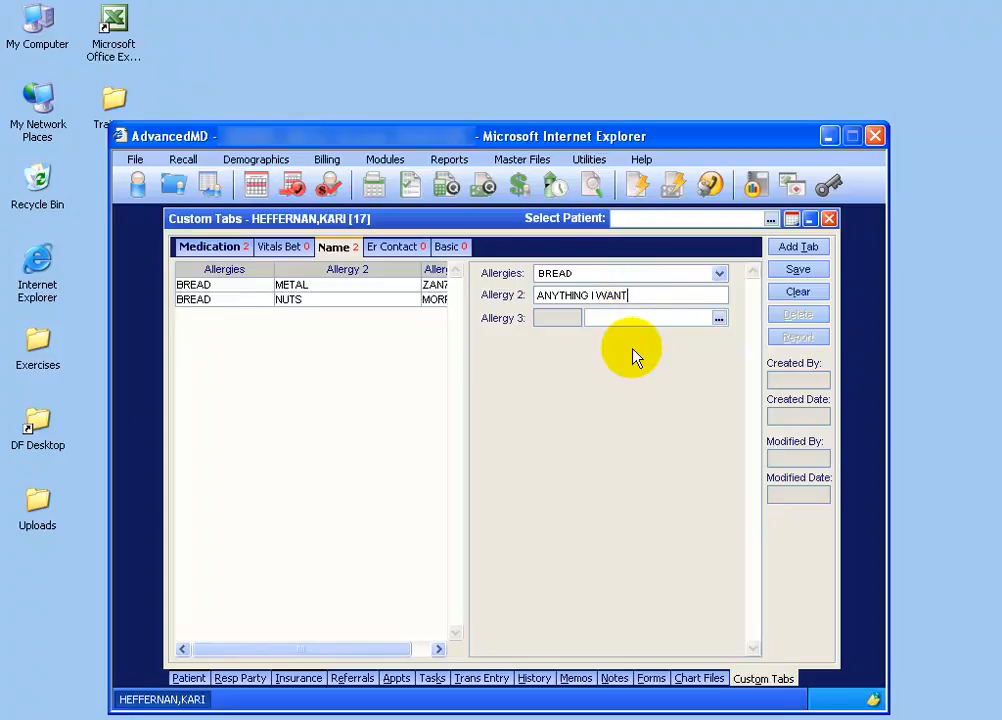
left_click(718, 320)
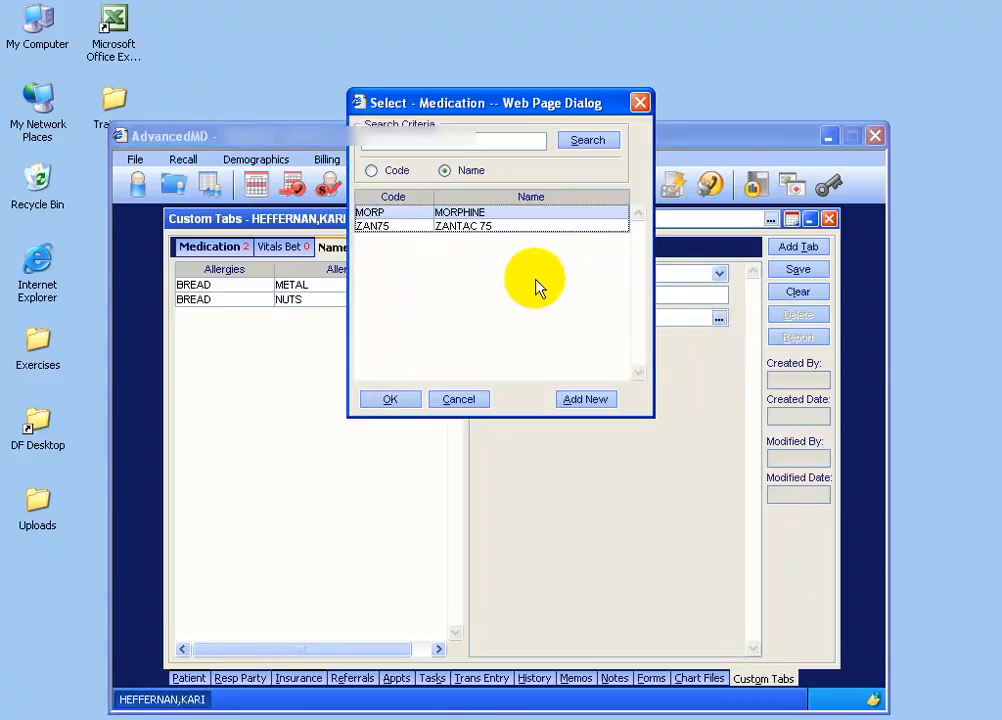
double_click(455, 228)
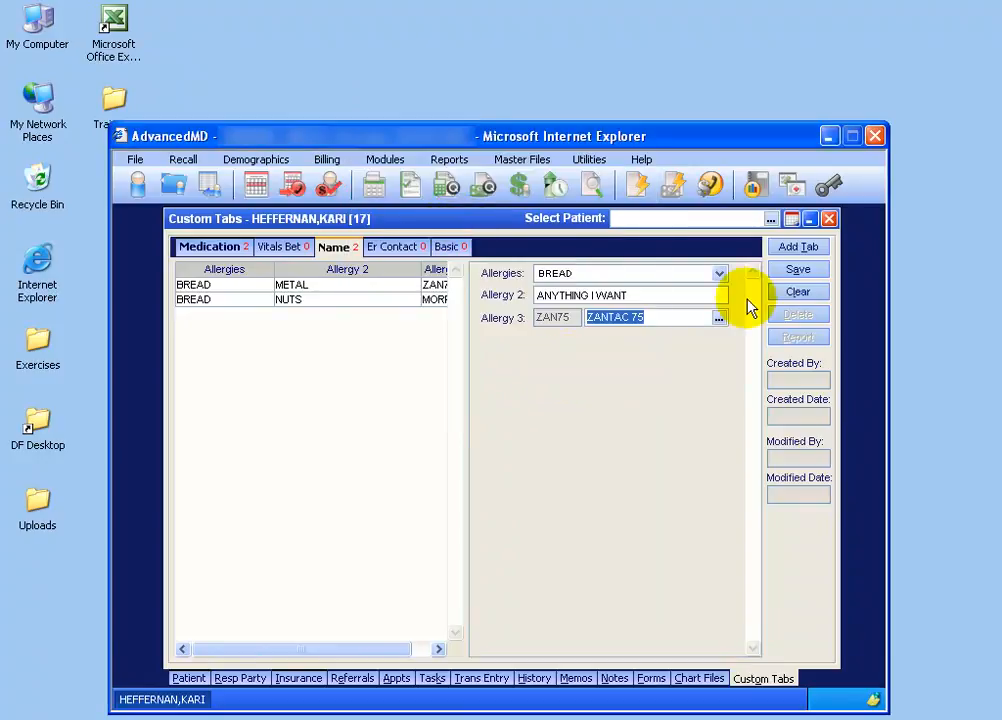
left_click(798, 270)
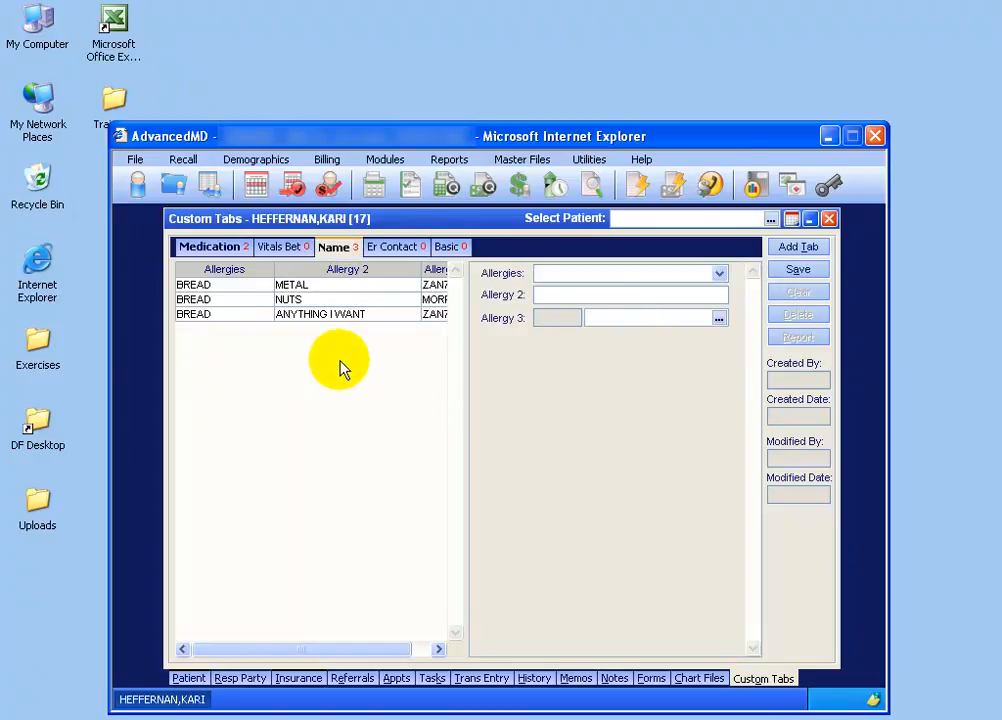
- Change Allergy 2 of the ANYTHING I WANT entry to ANYTHING I WANT MORE CHANGES and save it
left_click(352, 316)
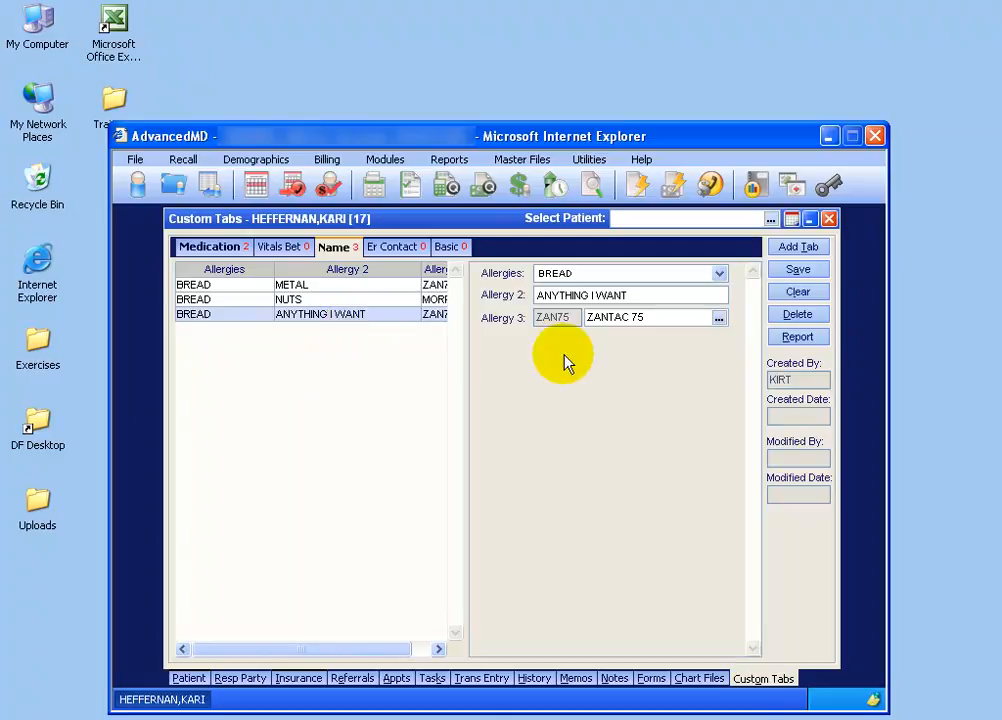
left_click(636, 294)
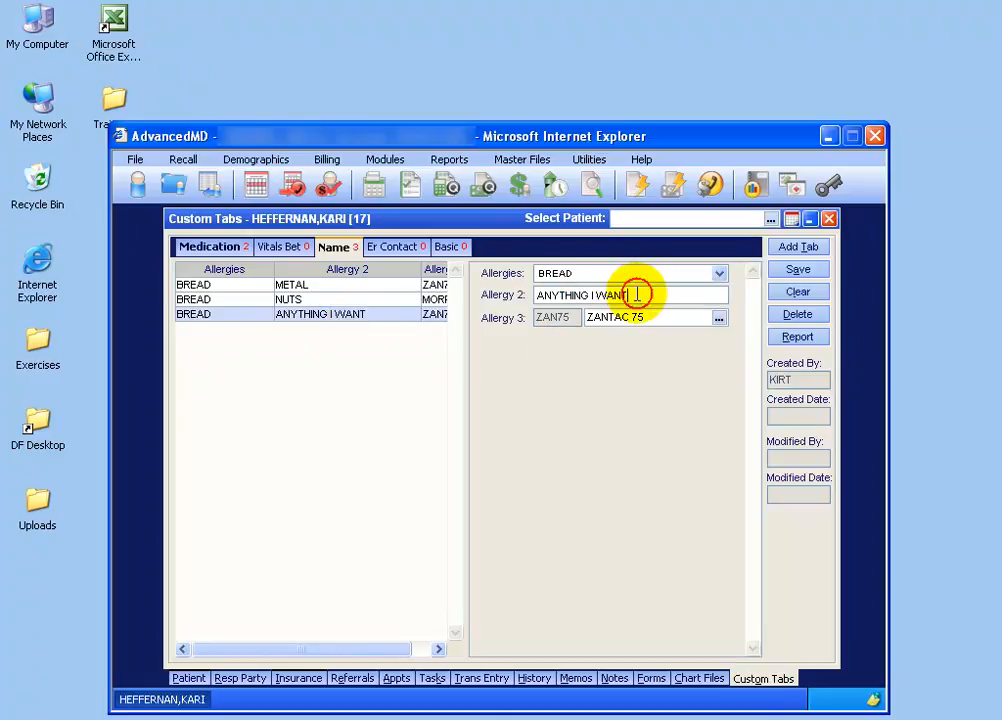
type("MORE CHAN")
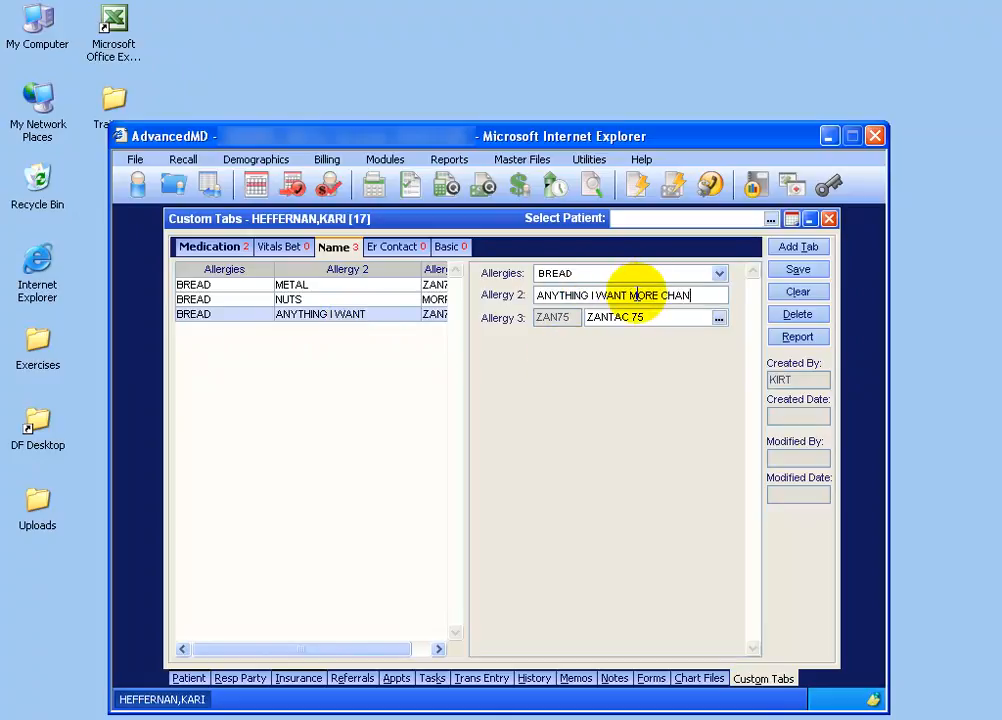
type("GES")
left_click(798, 270)
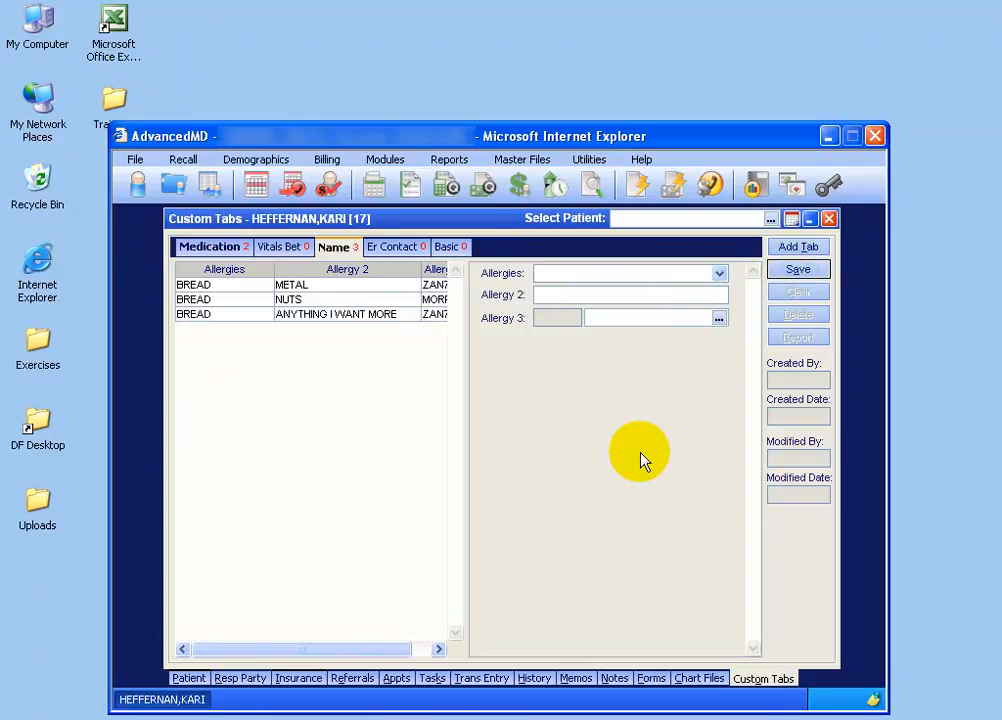
- Generate the Patient Custom Data report in form format for the edited allergy entry, view it enlarged, and close it
left_click(340, 314)
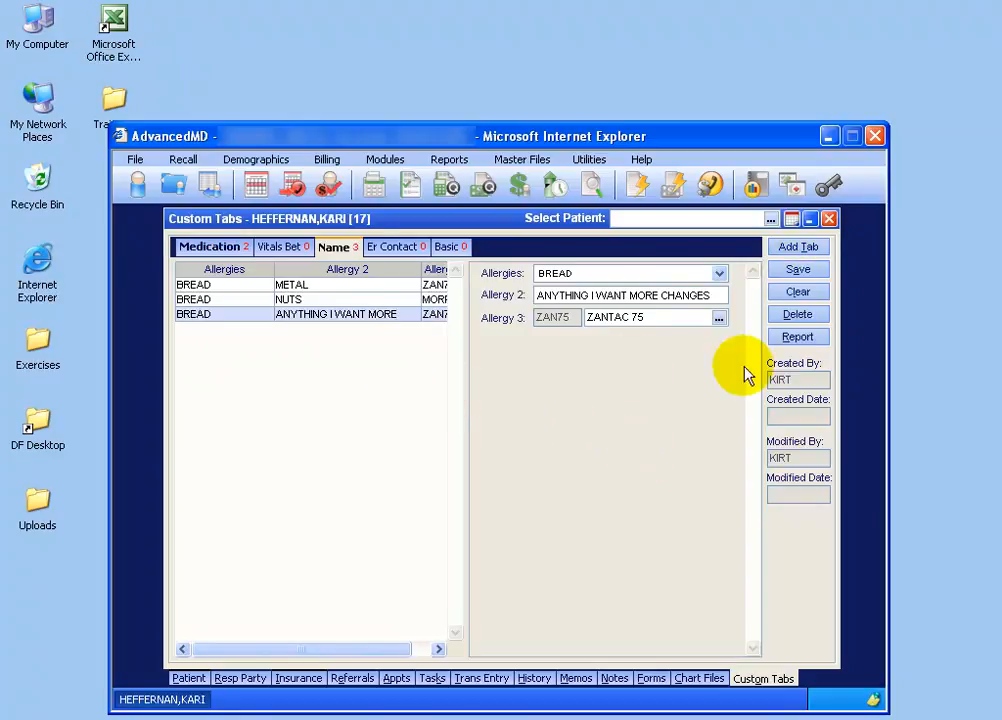
left_click(797, 338)
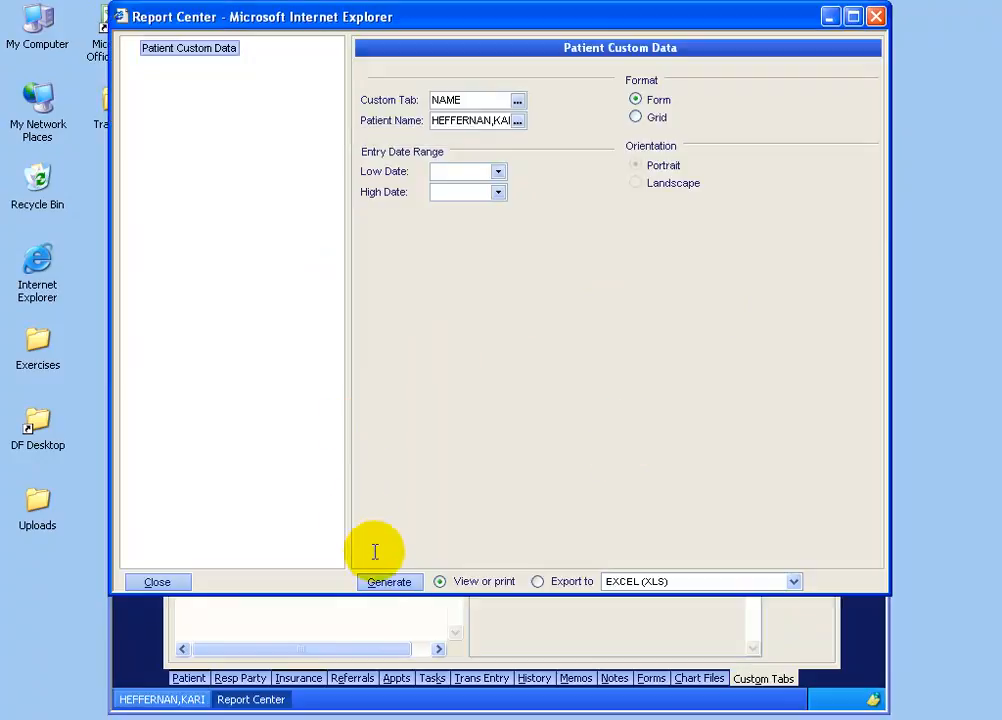
left_click(389, 583)
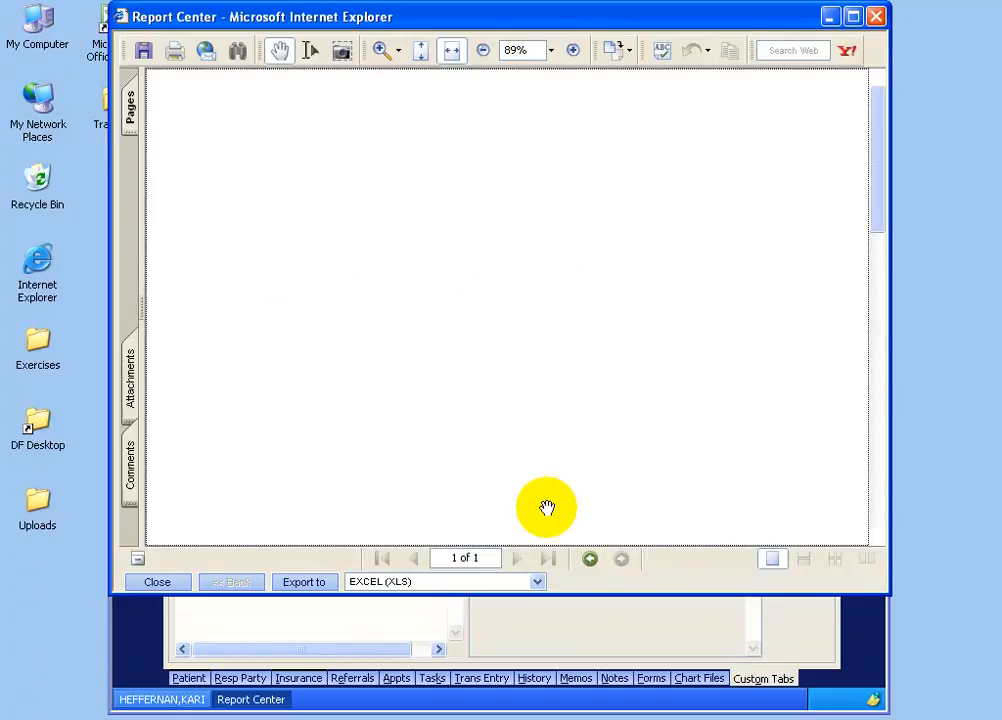
left_click(855, 17)
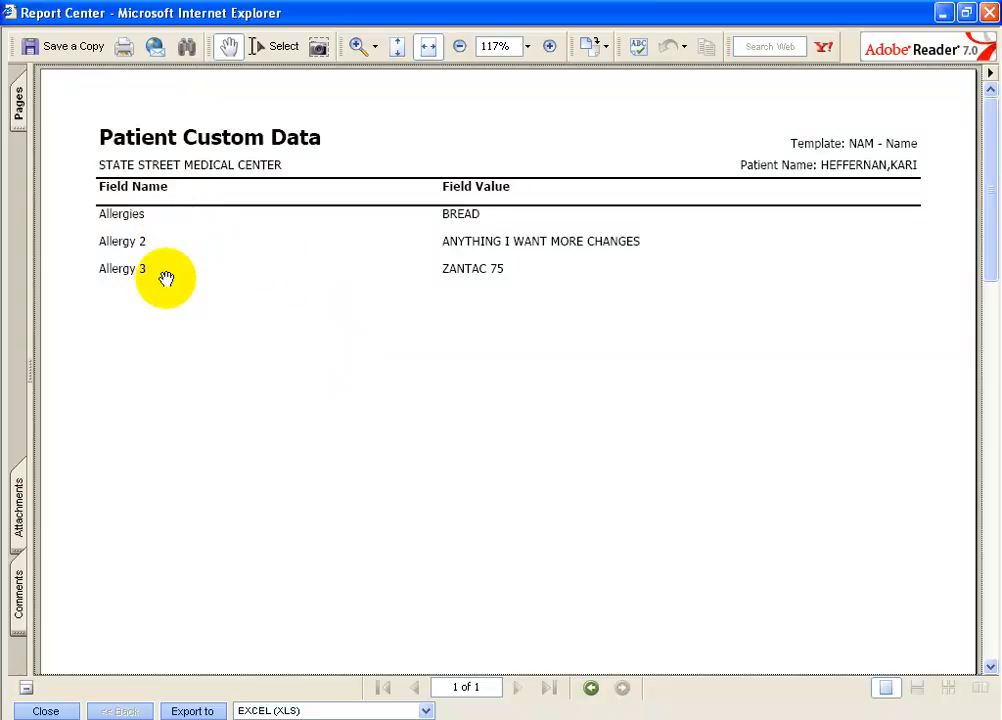
left_click(989, 15)
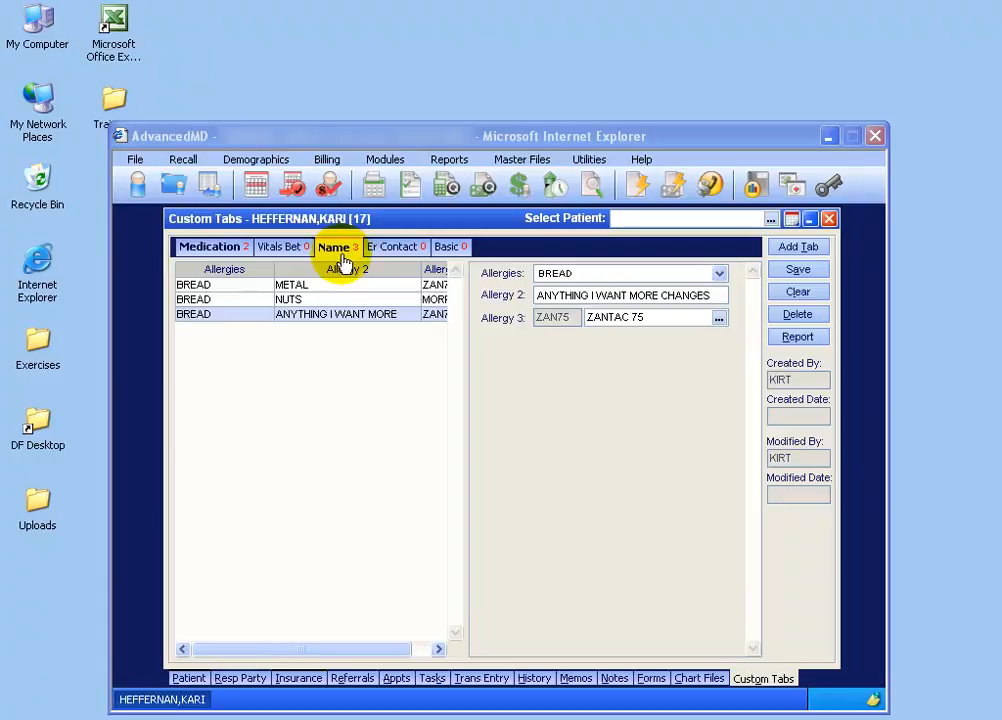
- View the empty Vitals Bet tab and add the DIABETES custom tab to the patient's record
left_click(299, 255)
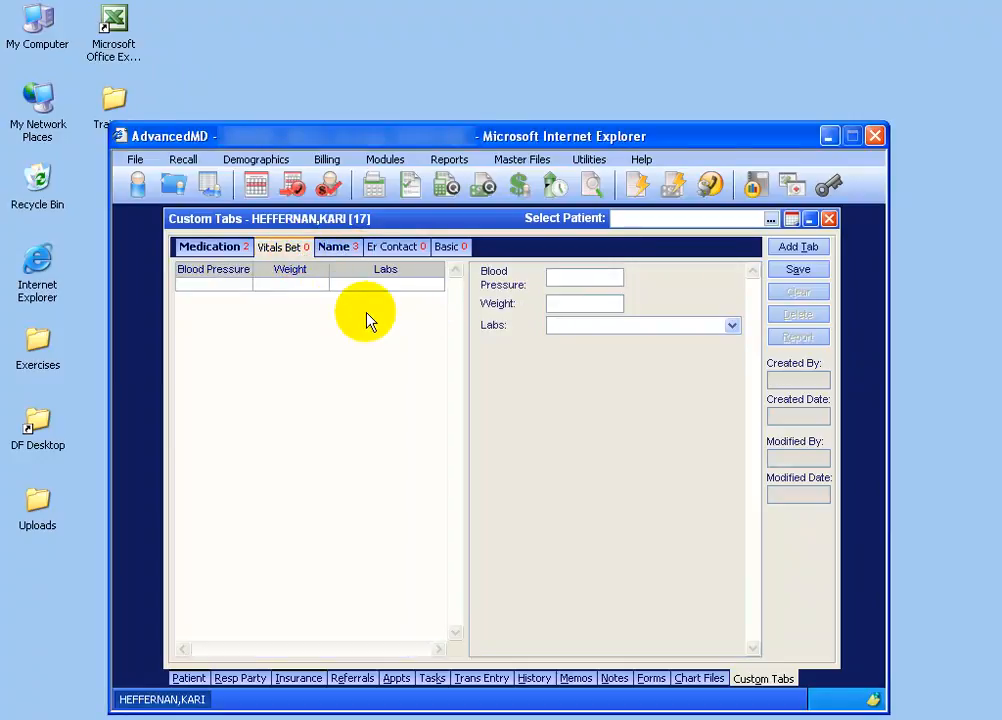
left_click(797, 250)
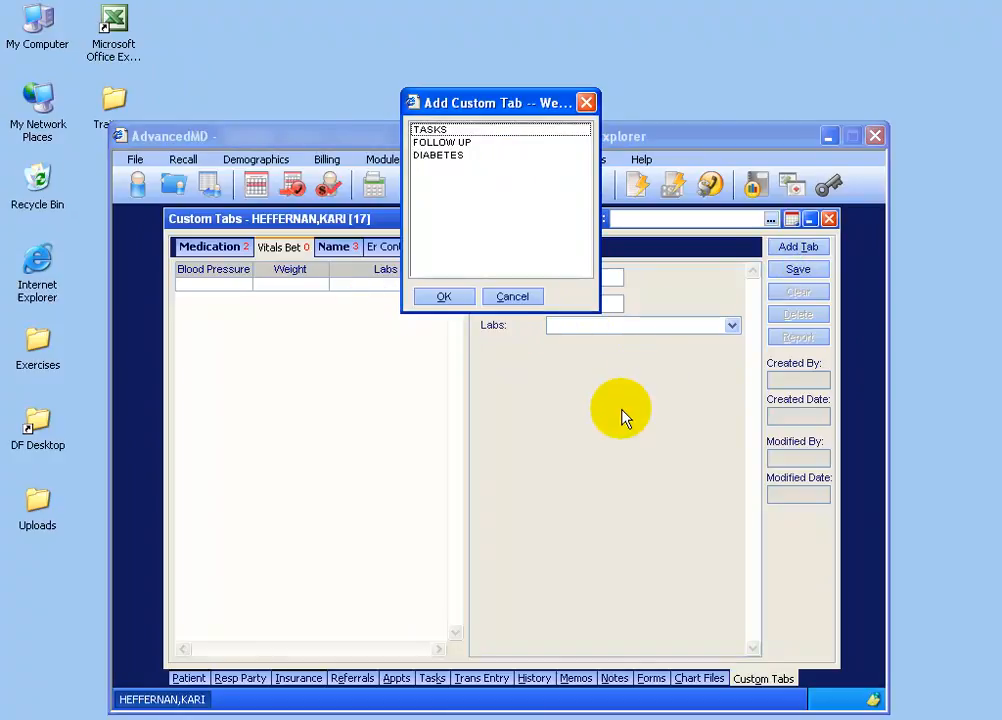
left_click_drag(497, 103, 524, 306)
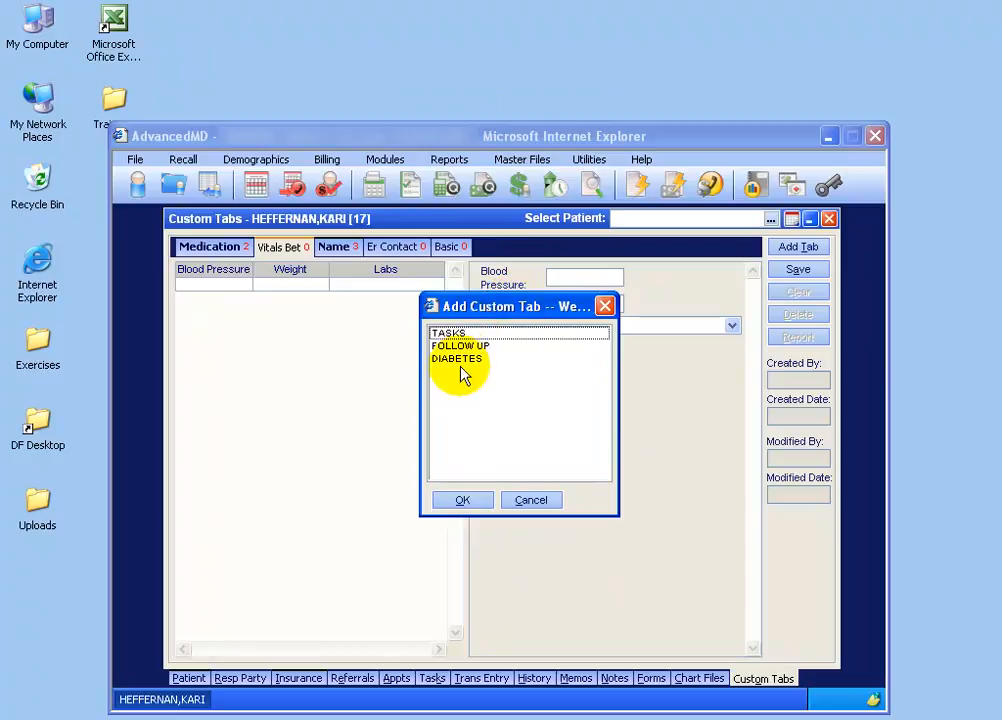
left_click(461, 362)
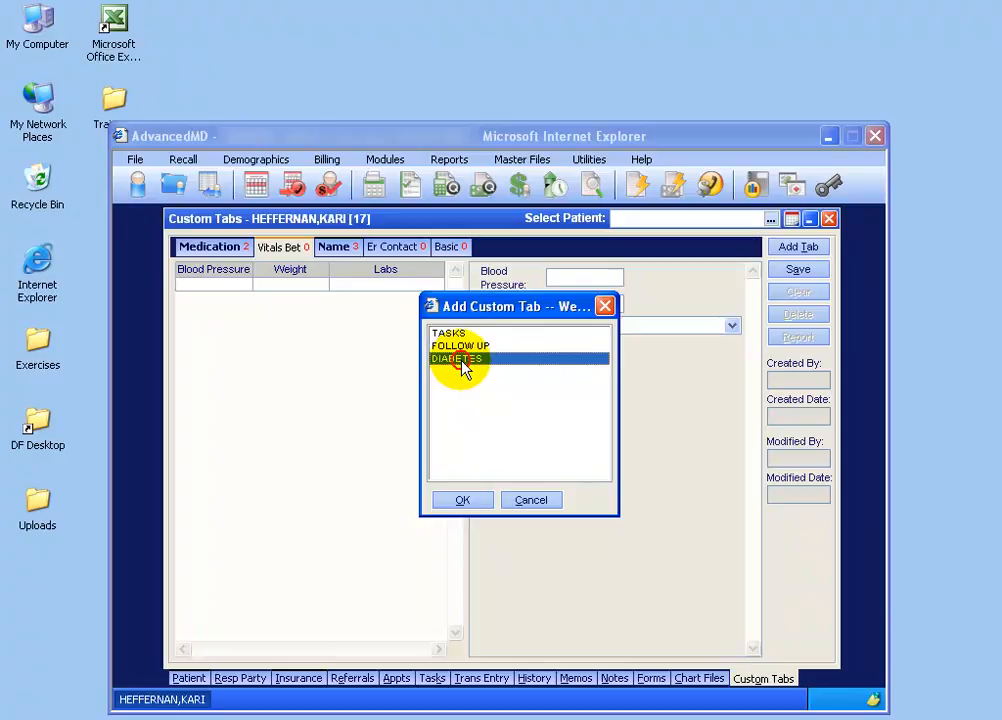
double_click(461, 362)
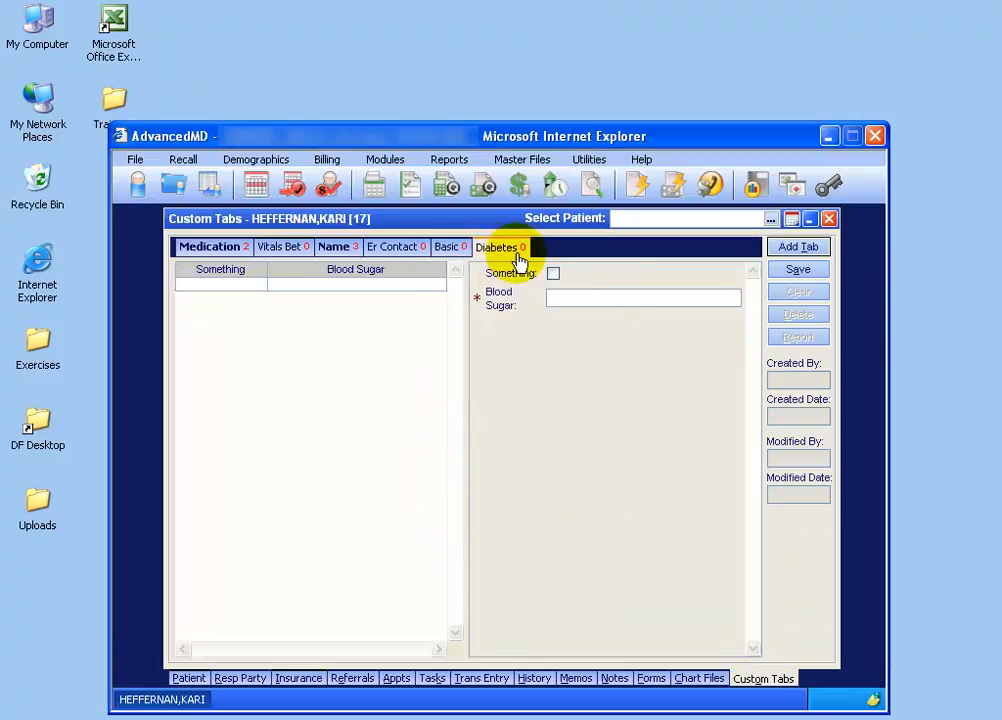
- Enable Something and enter SOMETHING as the Blood Sugar in the new Diabetes entry
left_click(556, 297)
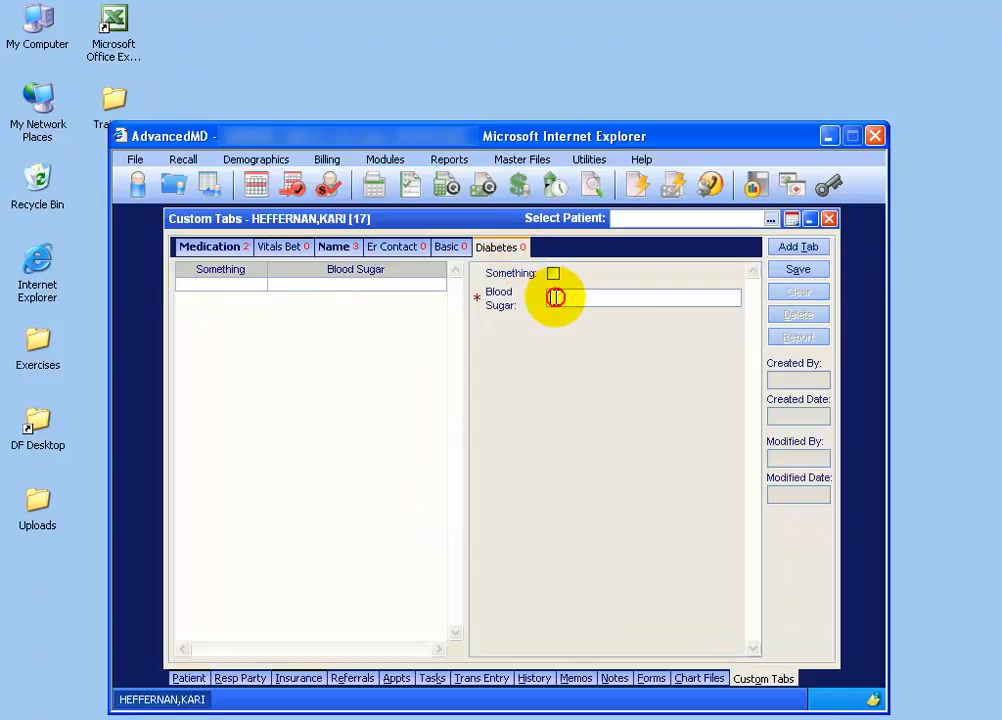
left_click(553, 274)
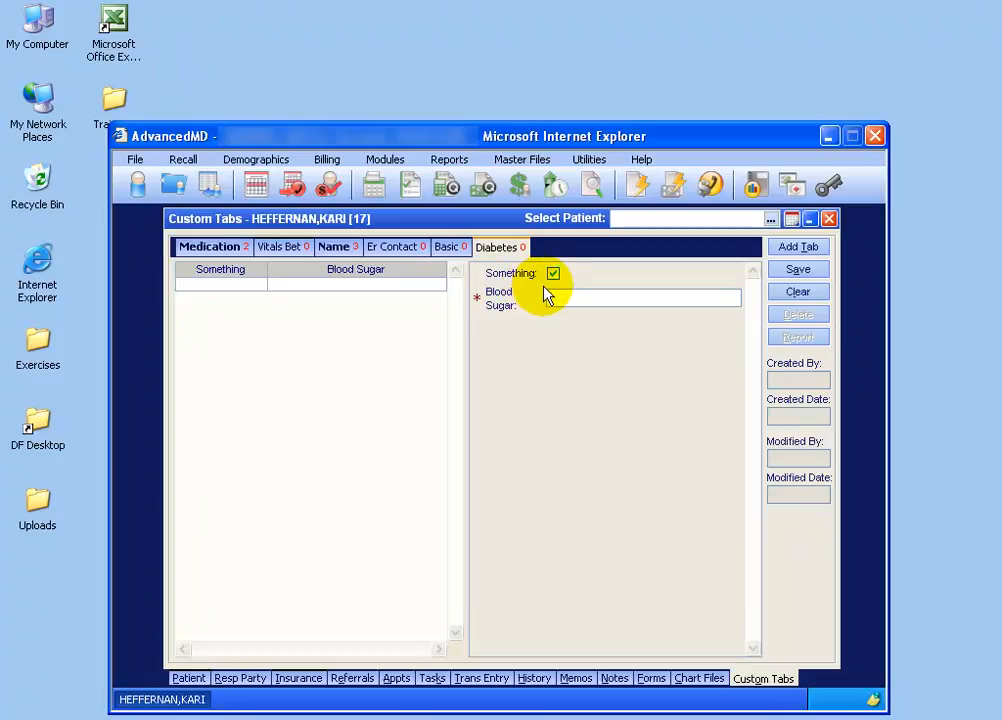
left_click(560, 298)
type("SOM")
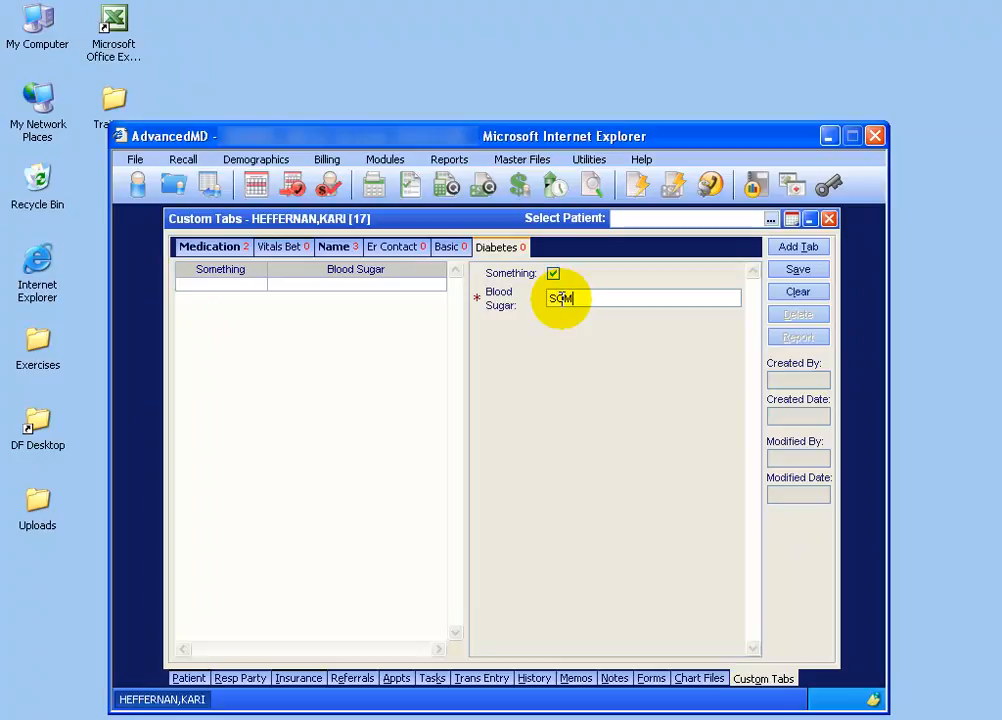
type("ETHING")
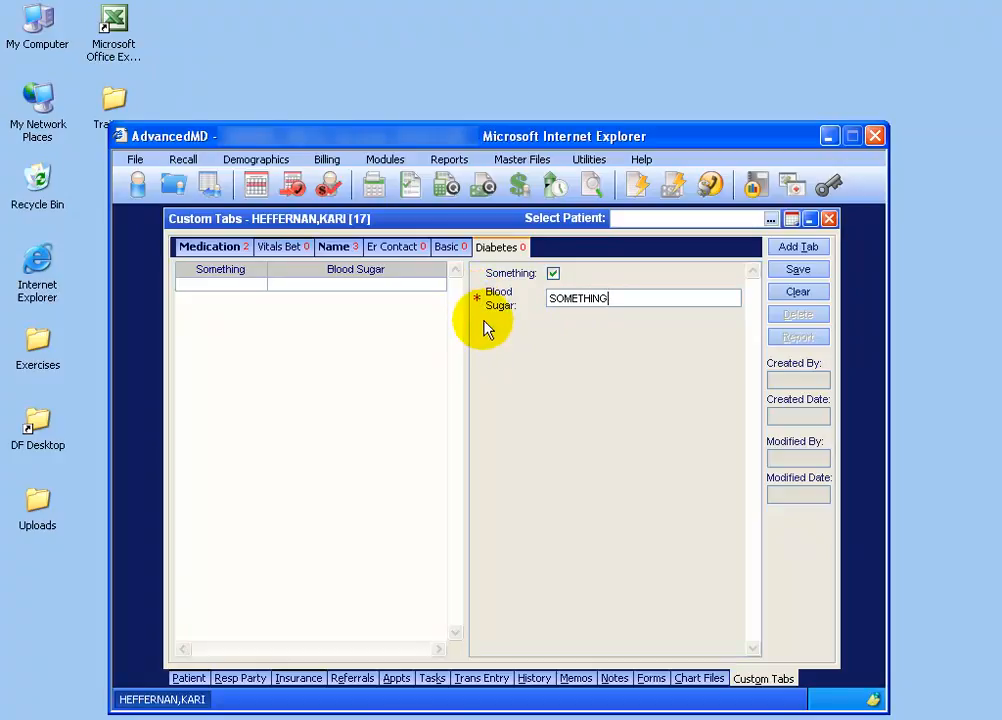
- Clear the required Blood Sugar value, try to save the Diabetes entry without it, and dismiss the warning
left_click_drag(607, 298, 549, 306)
key("Delete")
left_click(800, 270)
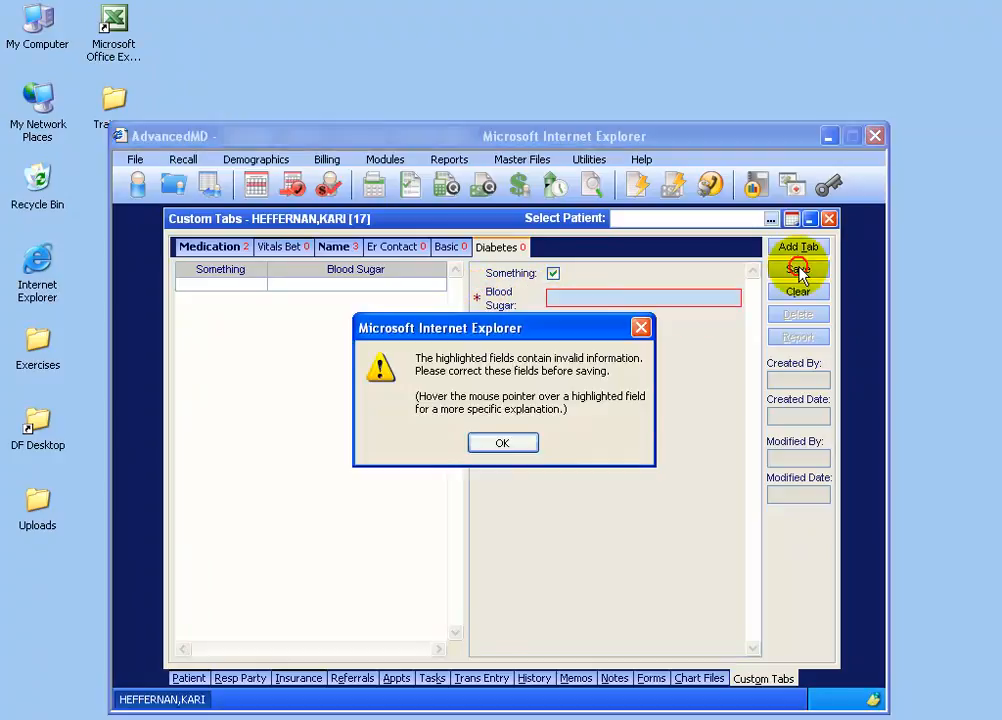
left_click(503, 443)
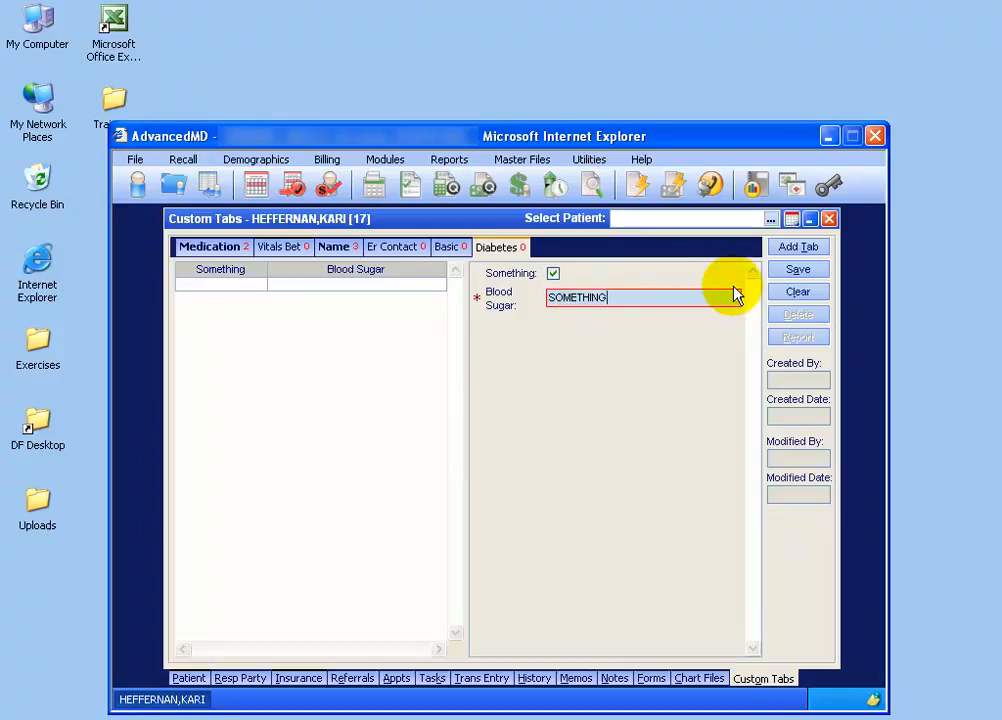
- Save the Diabetes entry with SOMETHING as the Blood Sugar, and delete that entry from the patient's record
left_click(790, 271)
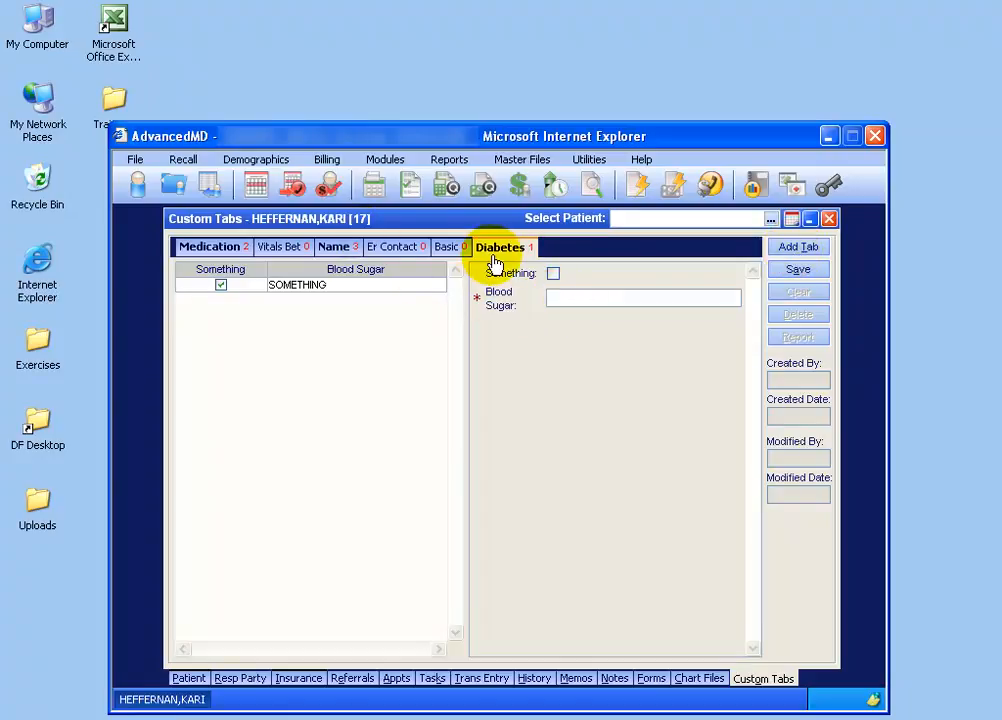
left_click(395, 286)
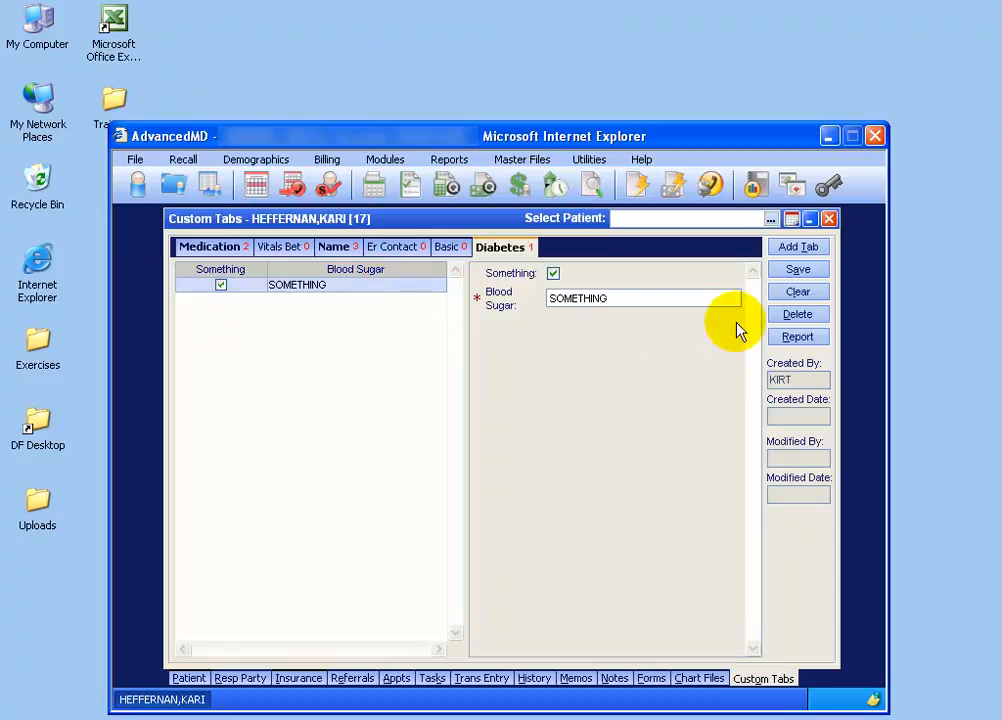
left_click(795, 316)
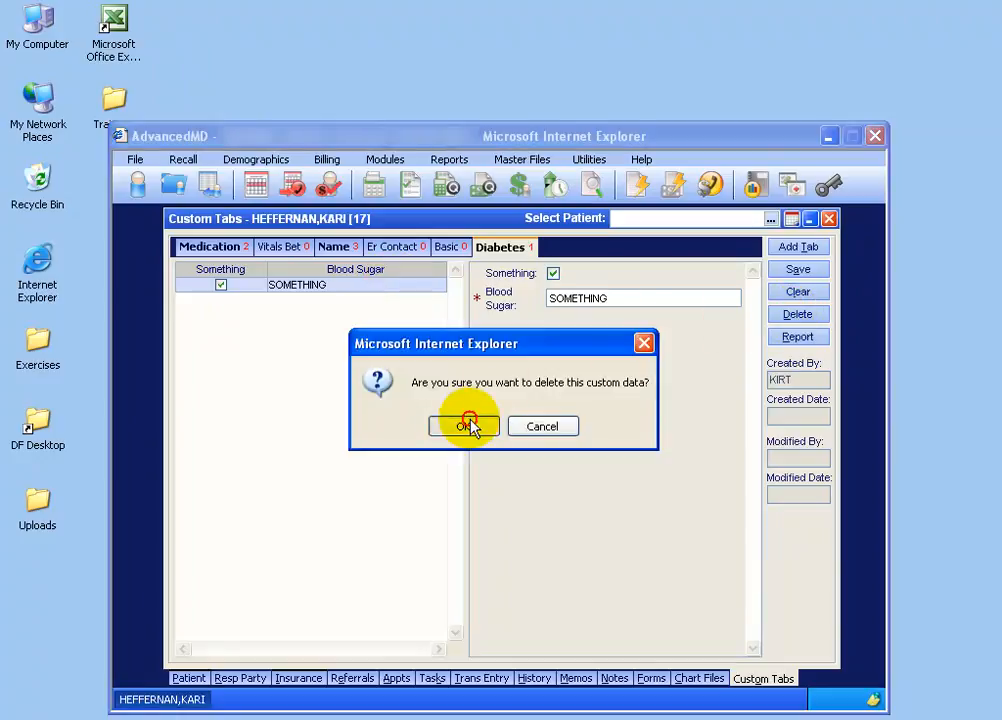
left_click(465, 424)
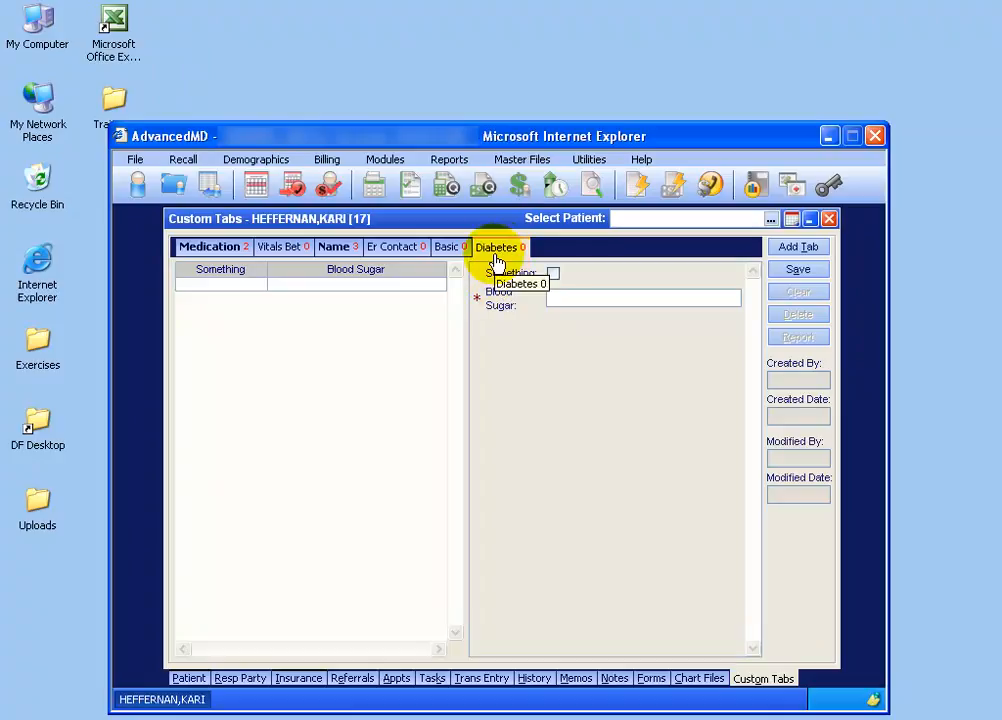
- Open the Custom Patient Tabs setup and look through the list of defined tabs
left_click(797, 248)
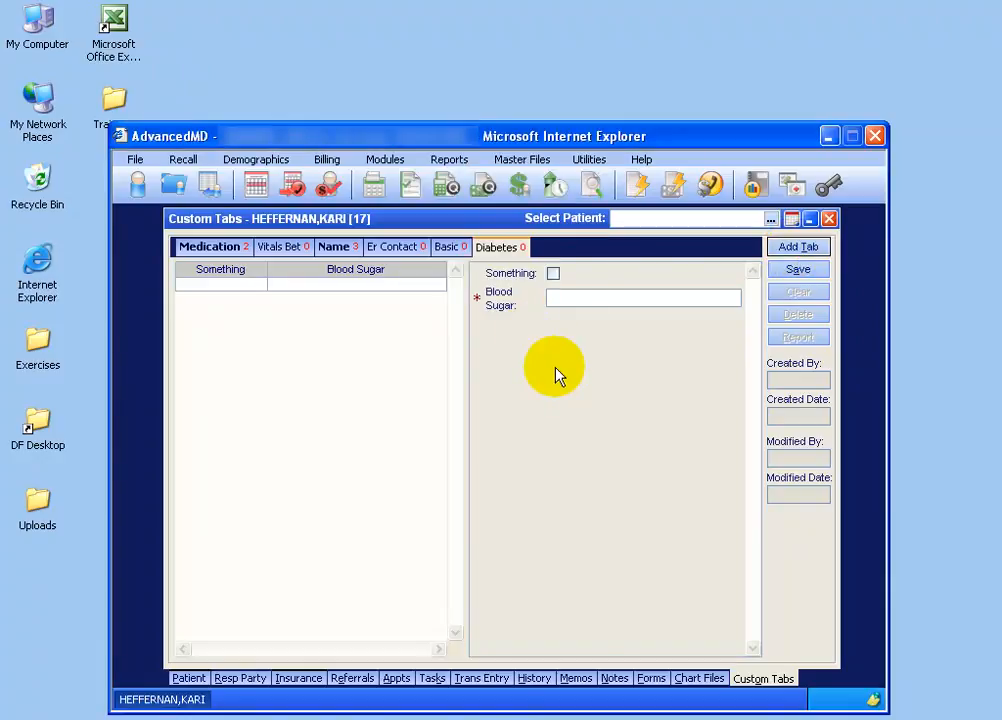
left_click(515, 160)
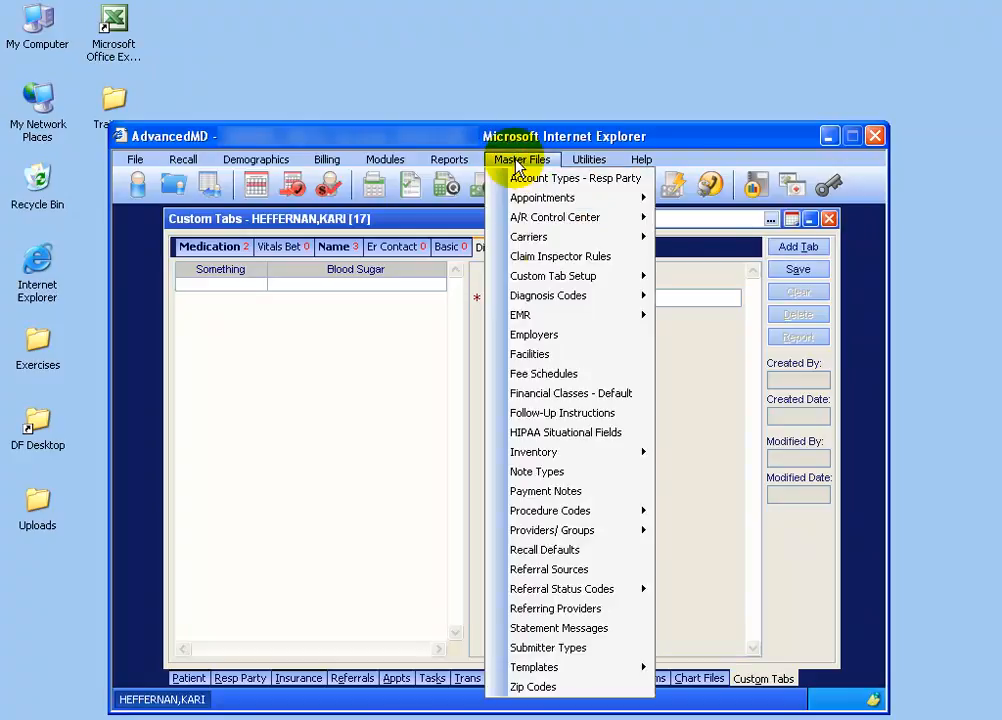
mouse_move(553, 283)
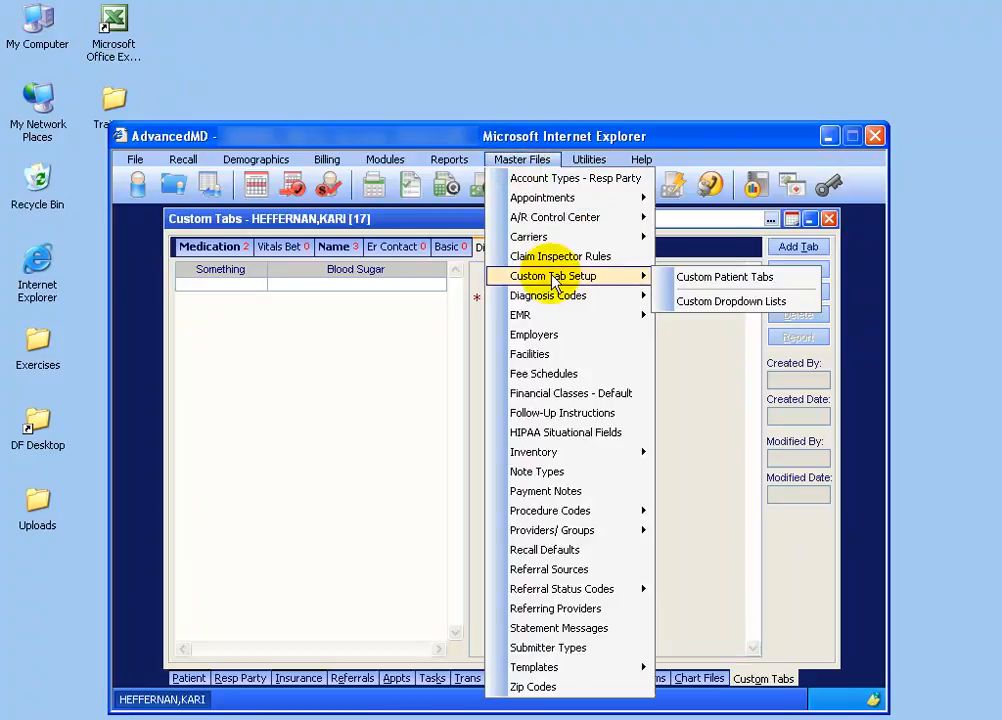
left_click(697, 280)
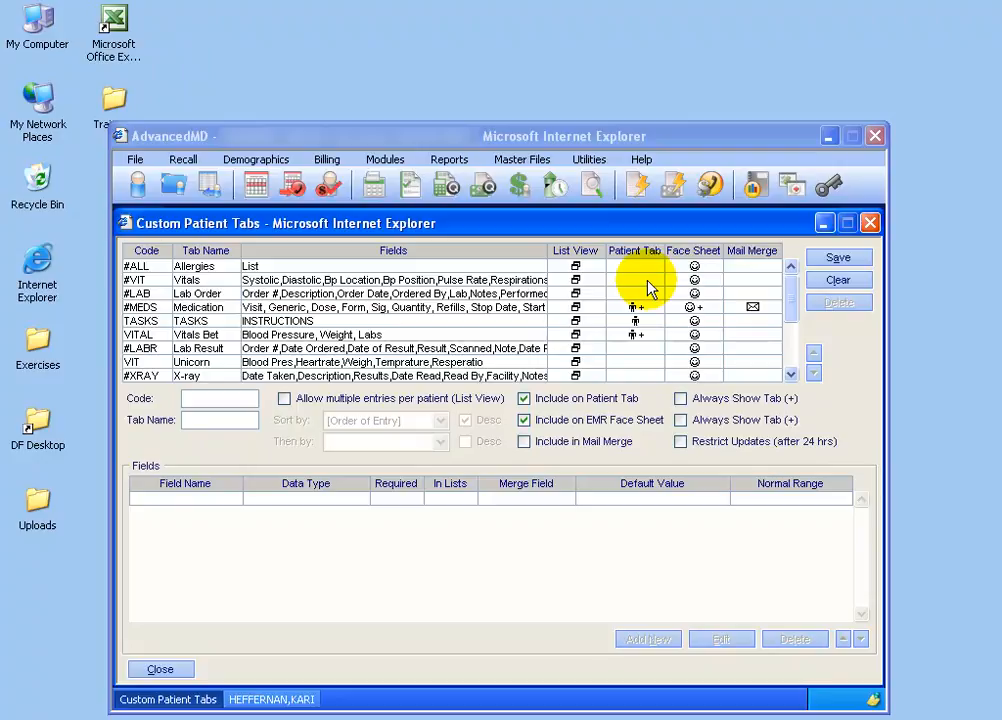
left_click(791, 313)
mouse_move(791, 313)
left_mouse_down()
mouse_move(794, 347)
mouse_move(794, 291)
left_mouse_up()
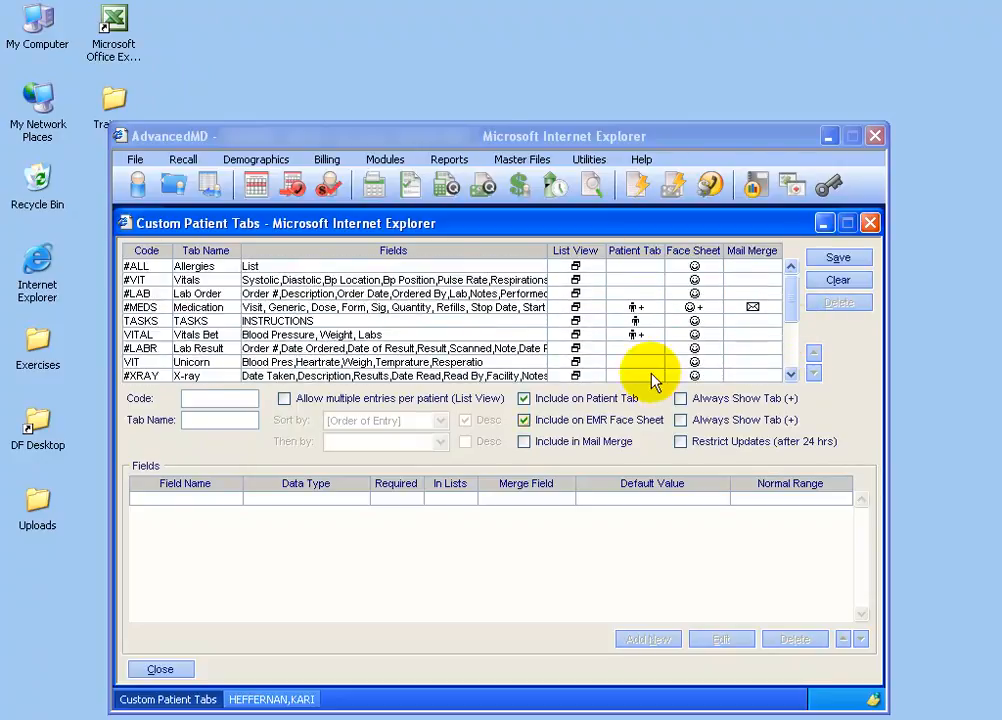
- Return to the patient's custom tabs and add the TASKS tab to the record
left_click(268, 699)
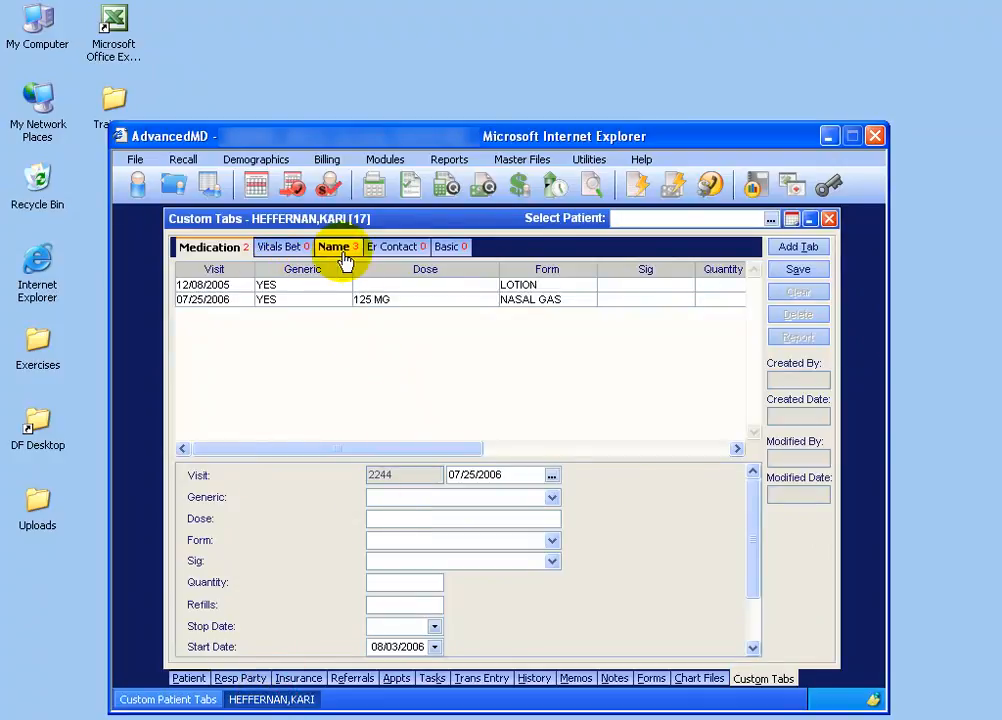
left_click(195, 699)
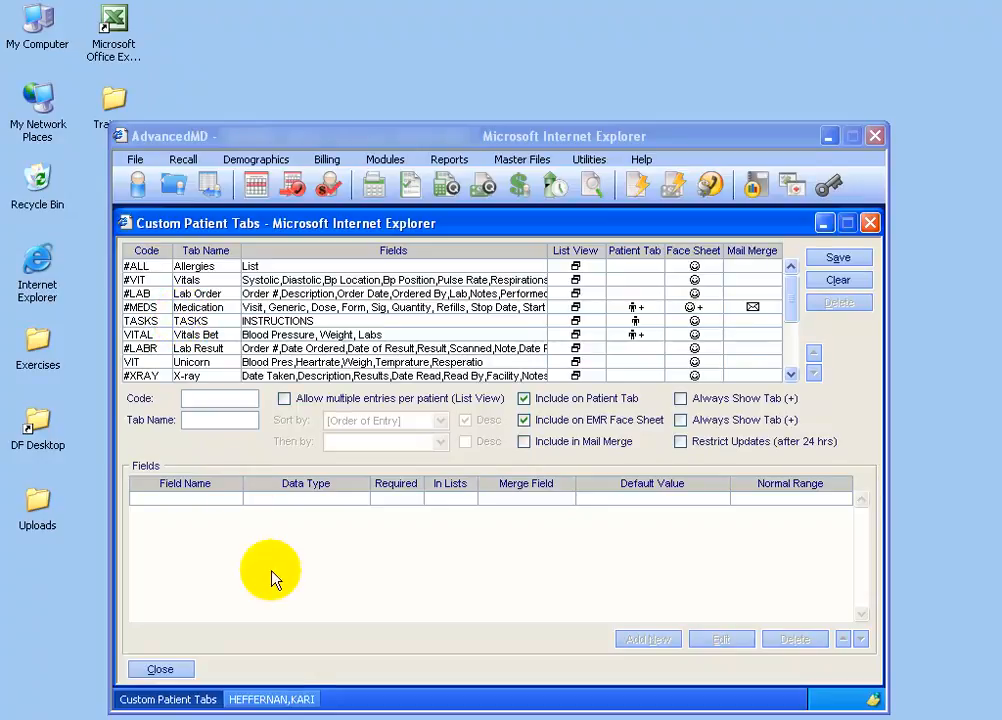
left_click(285, 702)
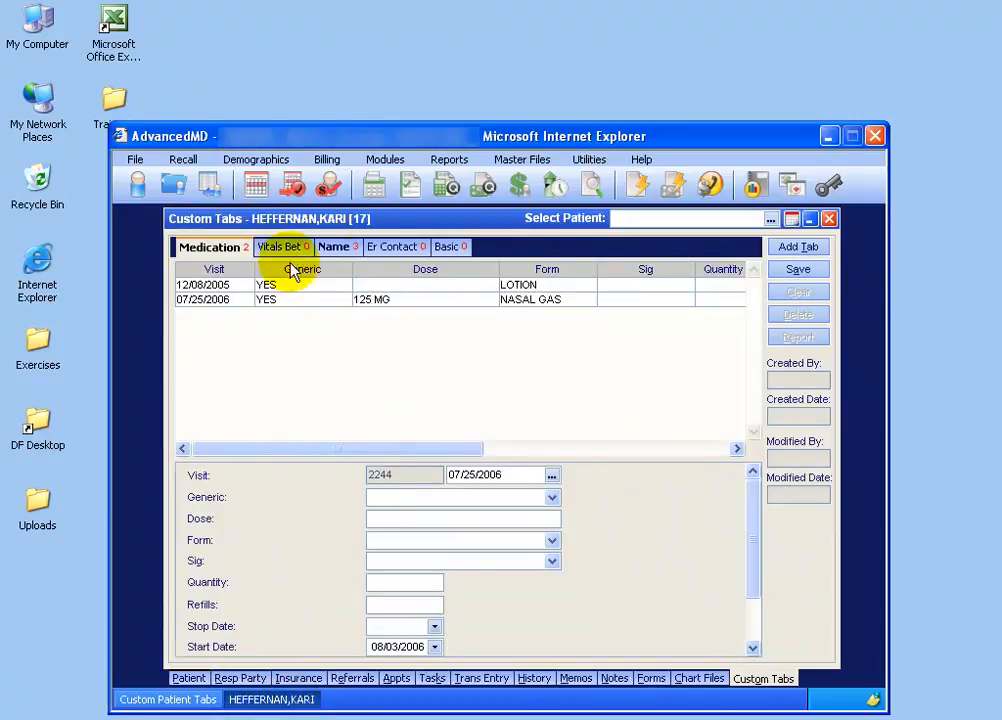
left_click(798, 248)
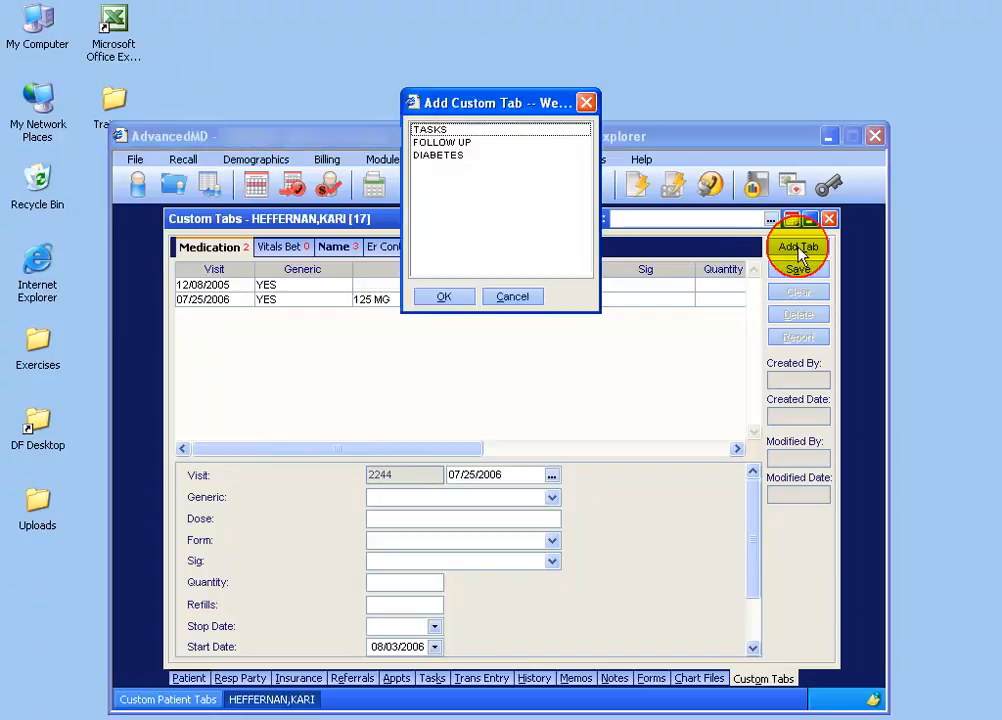
double_click(430, 129)
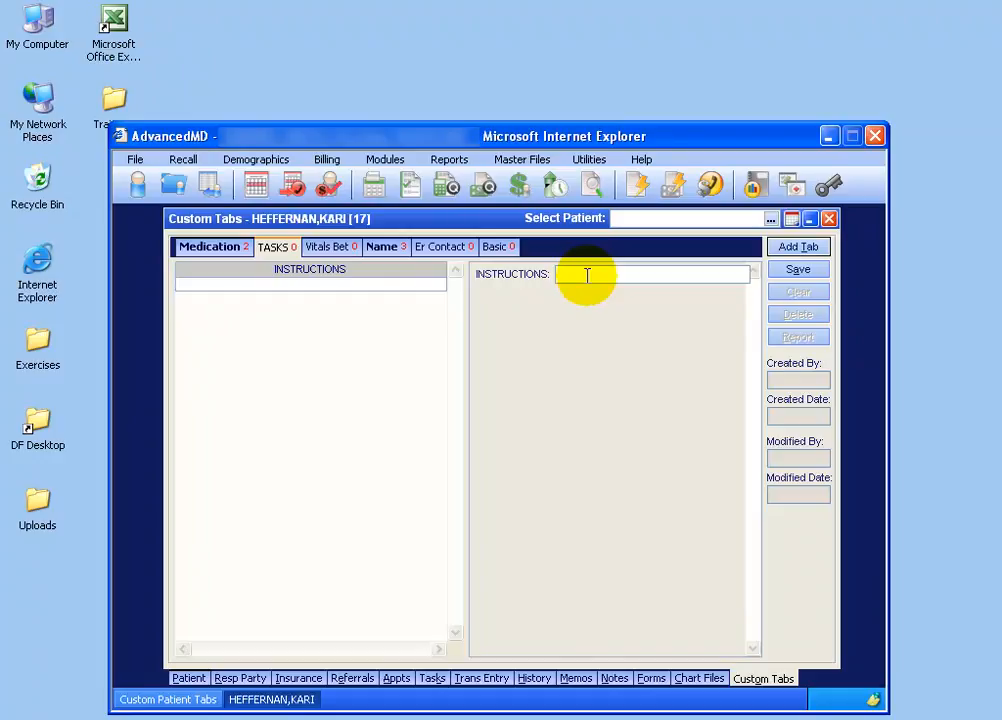
left_click_drag(252, 218, 345, 226)
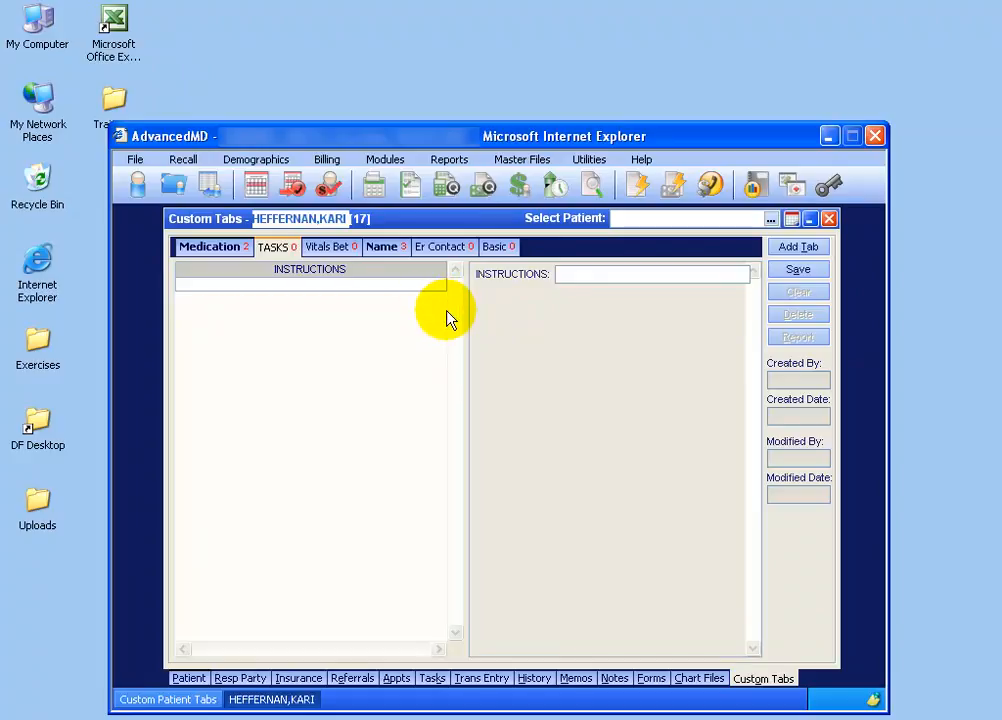
- In the Custom Patient Tabs setup, include the Medication tab's Generic field in mail merge
left_click(196, 700)
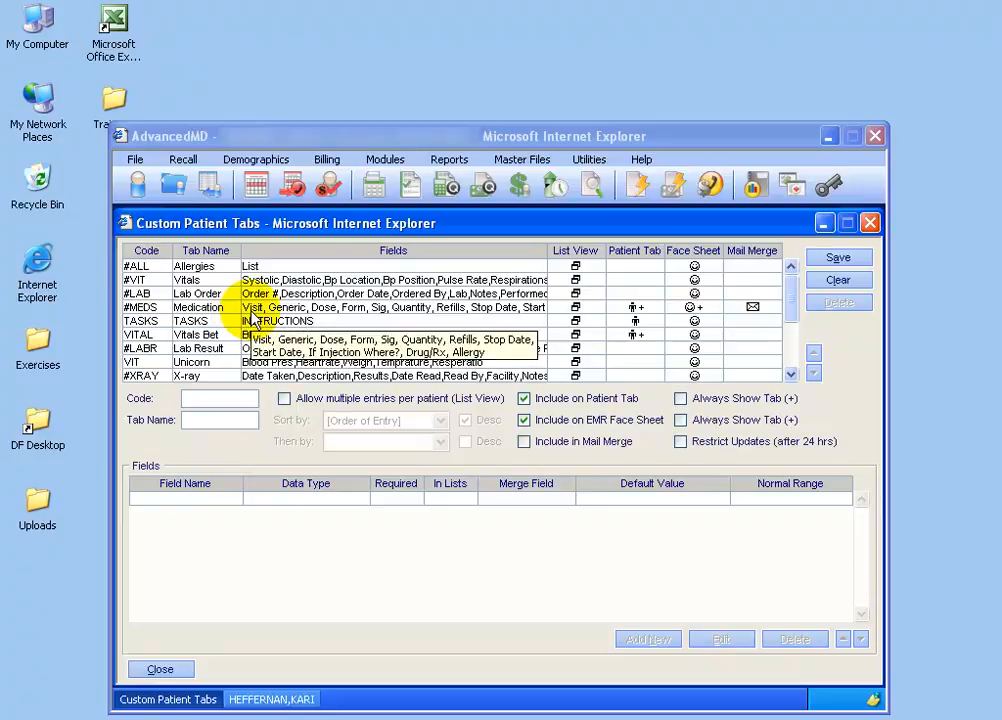
left_click(367, 316)
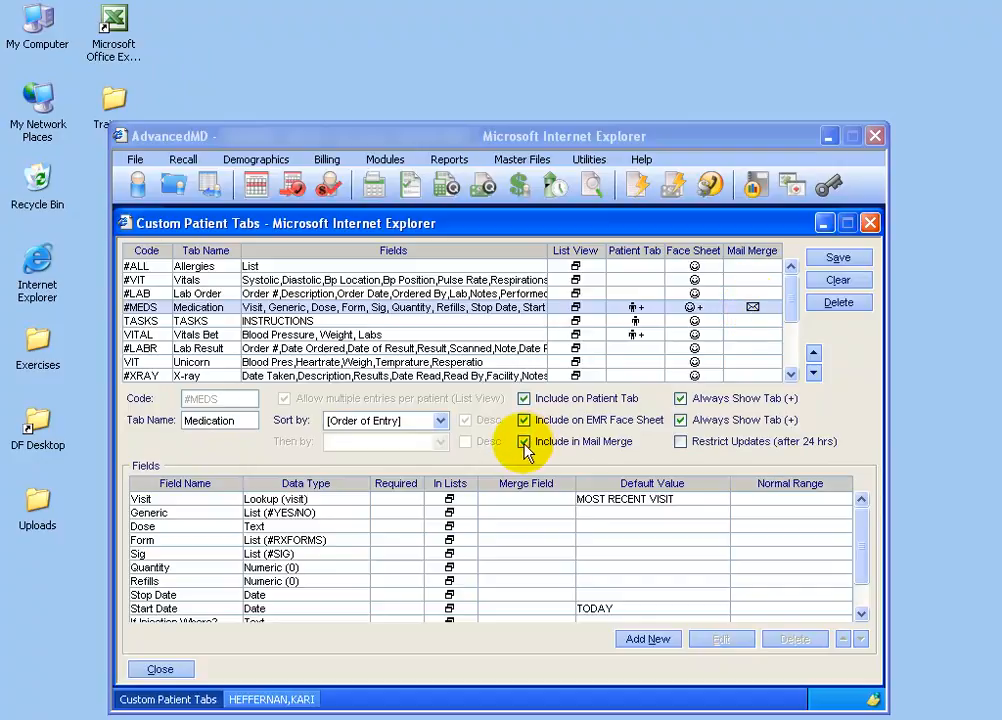
left_click(509, 514)
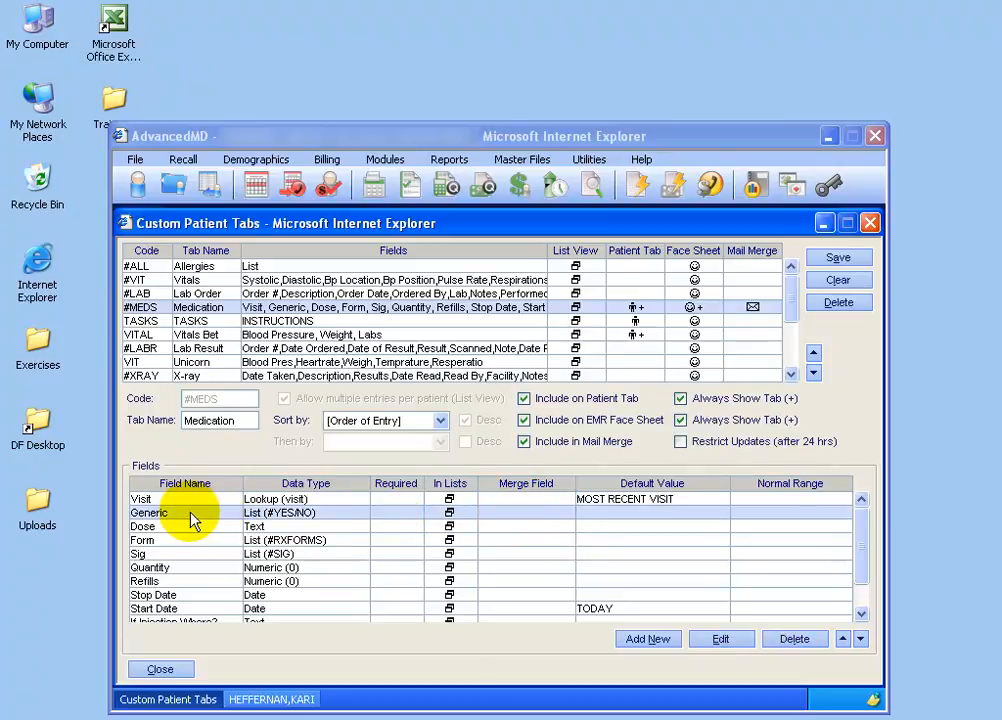
left_click(720, 639)
left_click(599, 249)
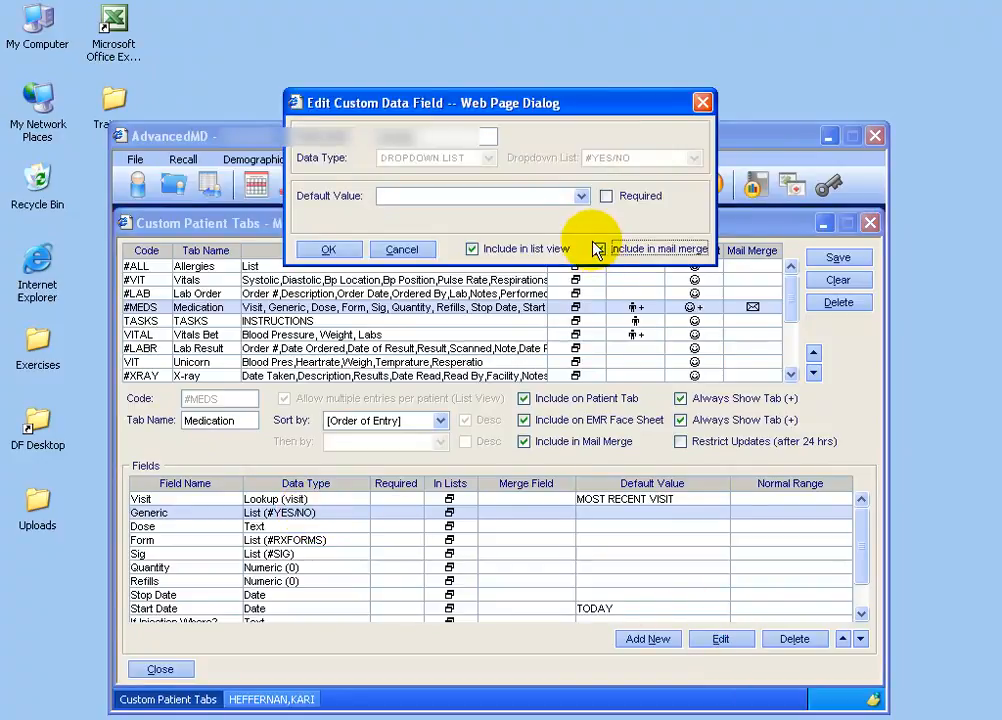
left_click_drag(520, 104, 529, 301)
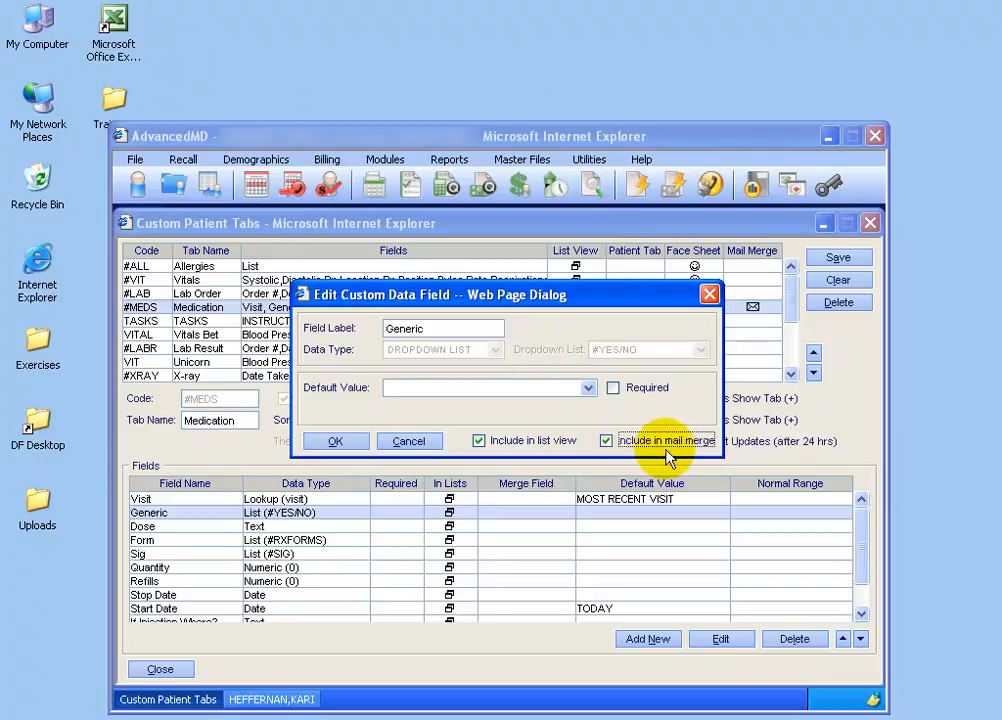
left_click(335, 441)
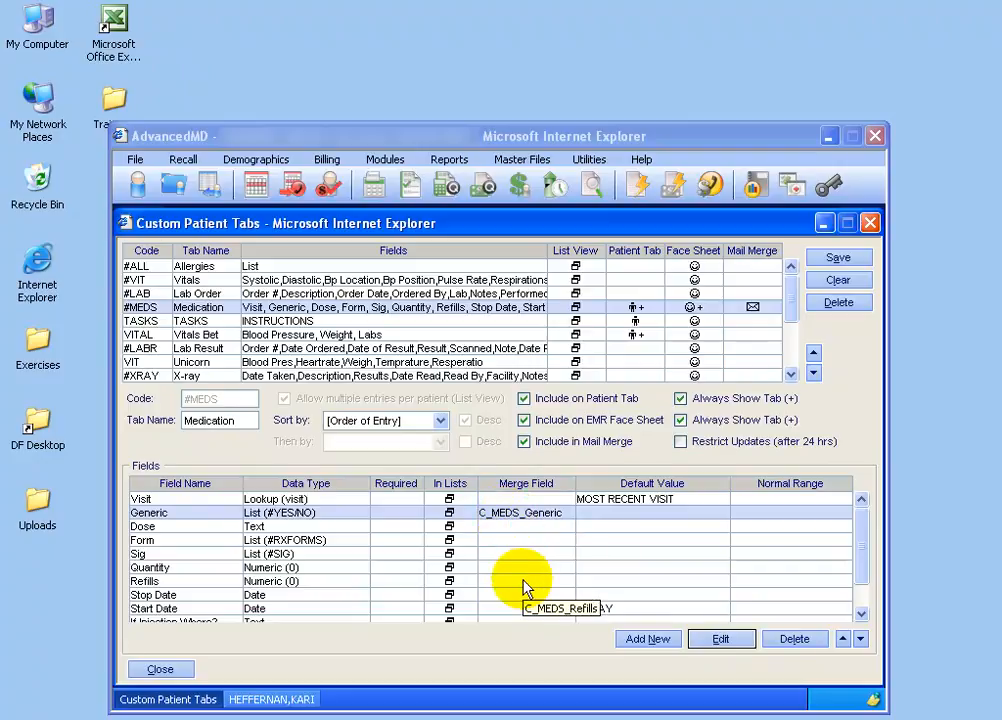
- View the Dose field's settings without changing them, and save the Medication custom tab
double_click(540, 527)
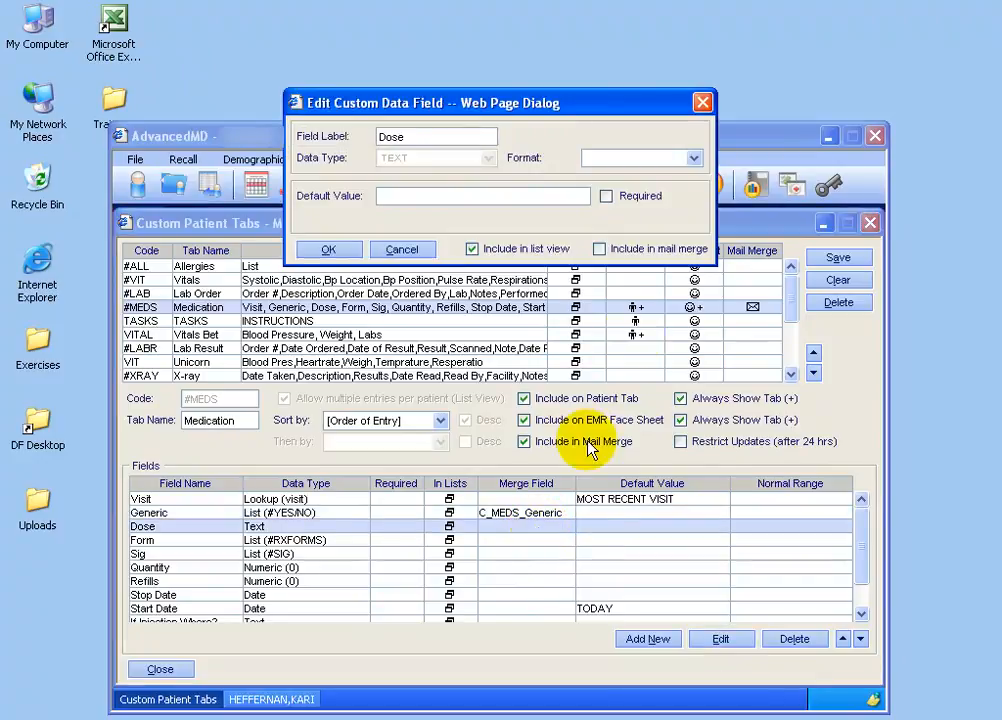
left_click(403, 250)
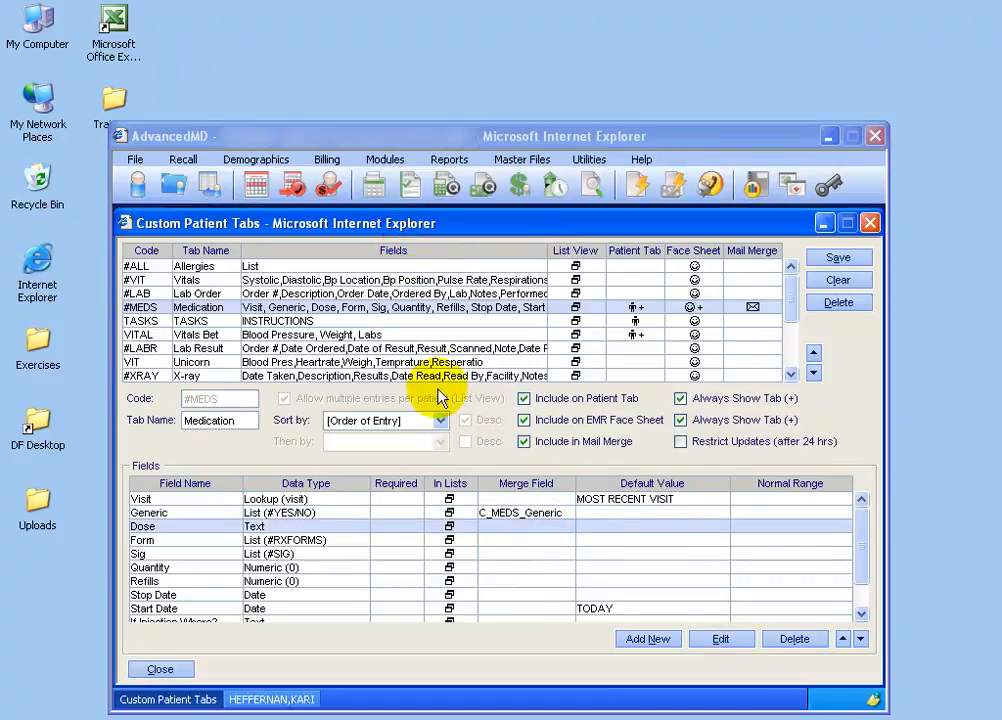
left_click(839, 258)
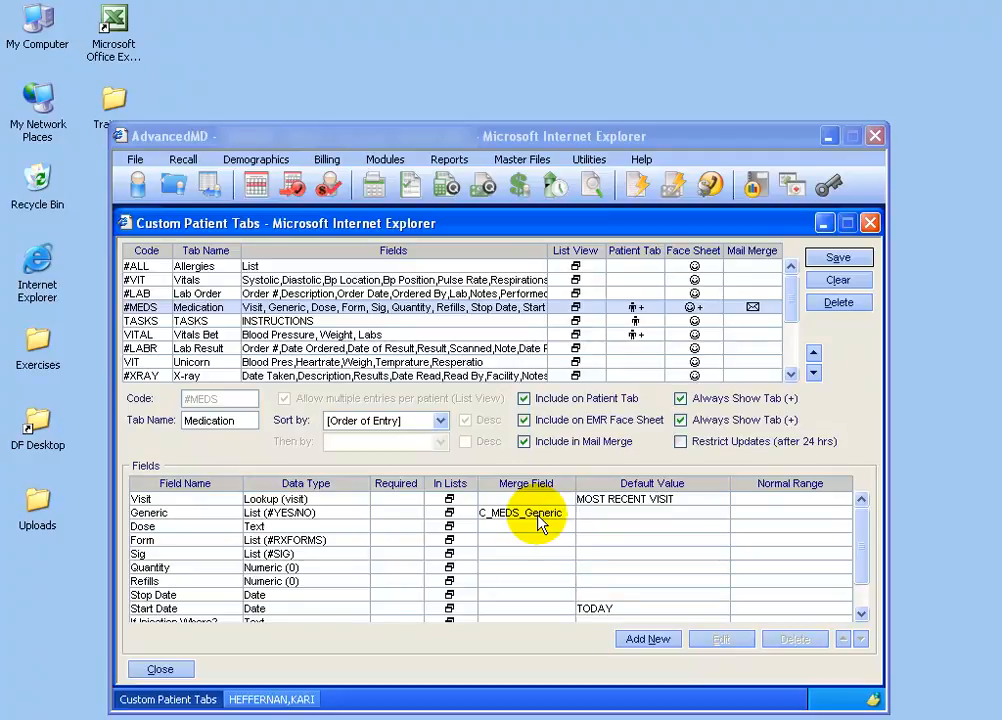
- Open the PATIENT FORM template from the Patient Document Templates in Word
left_click(533, 163)
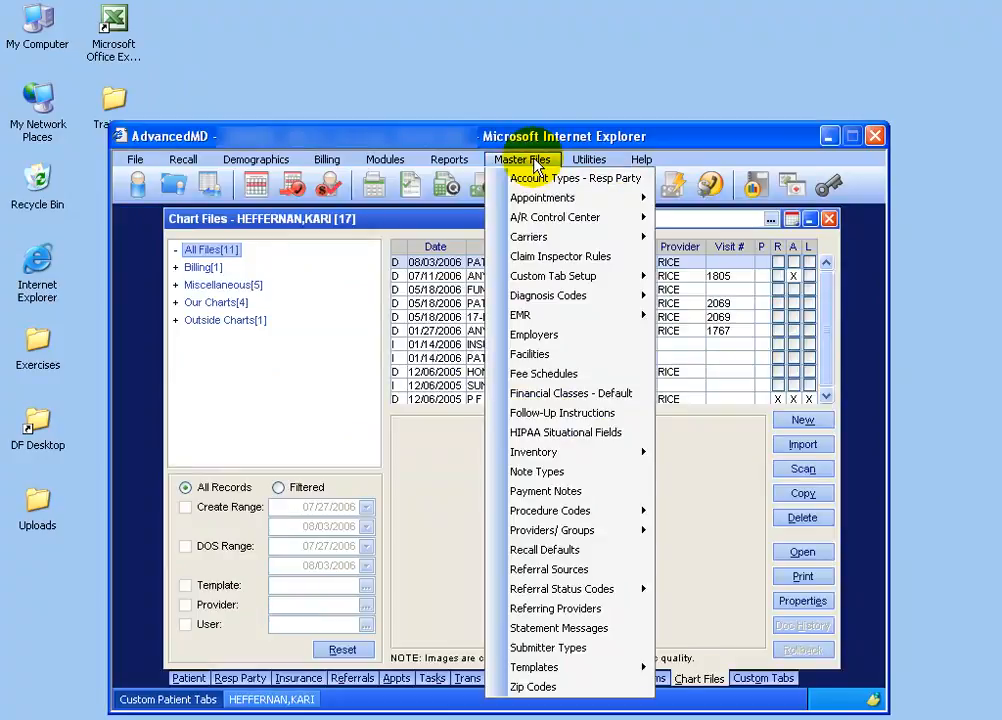
mouse_move(594, 679)
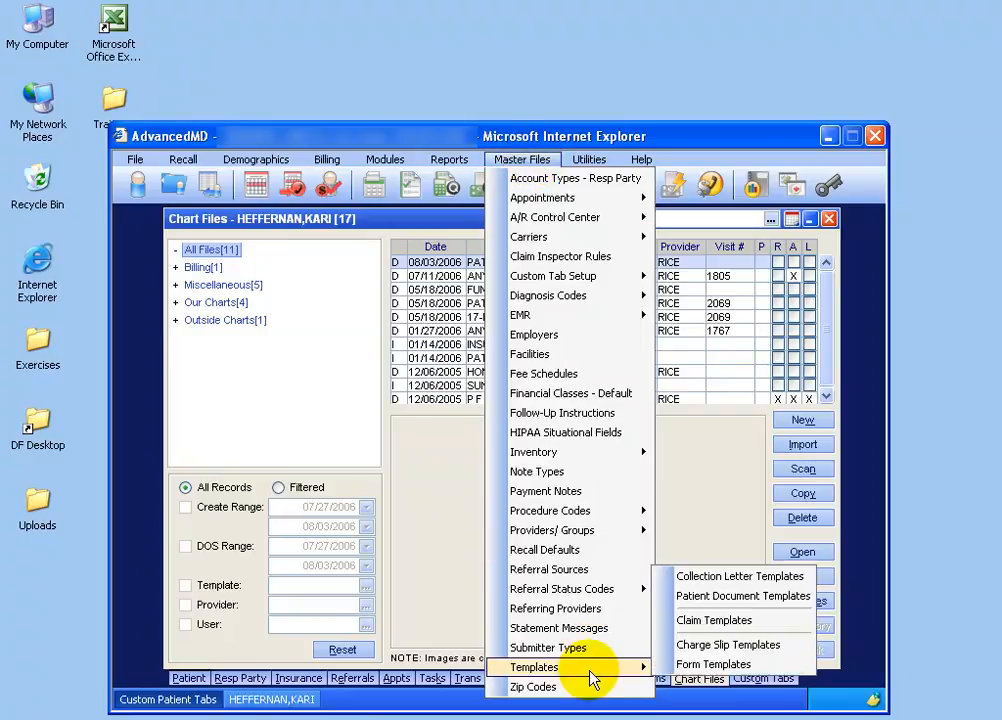
left_click(675, 596)
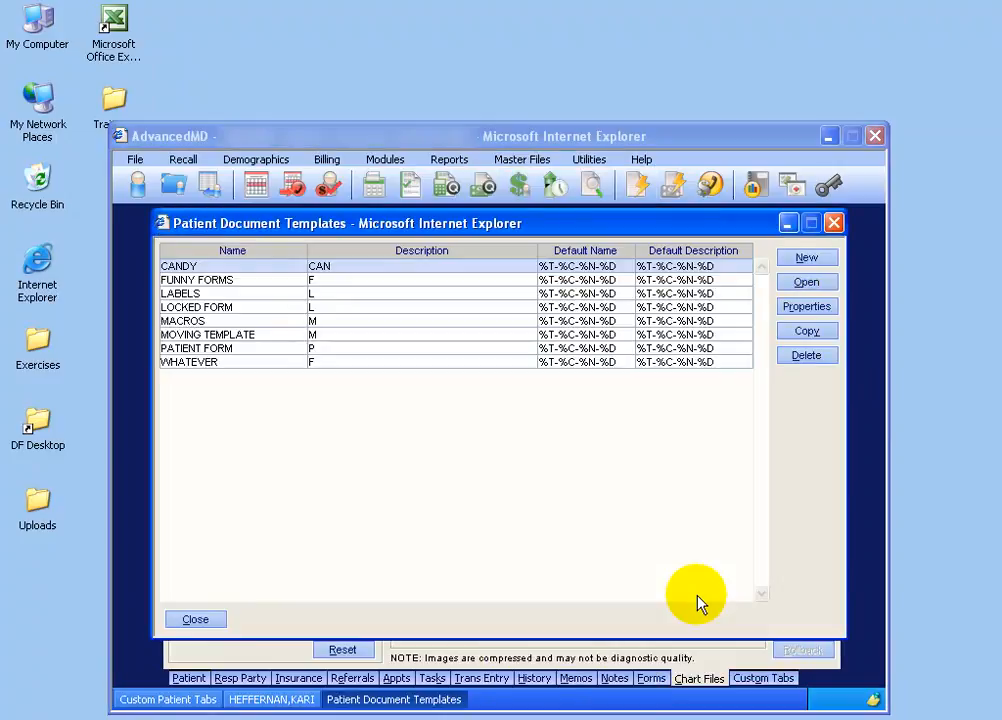
double_click(297, 349)
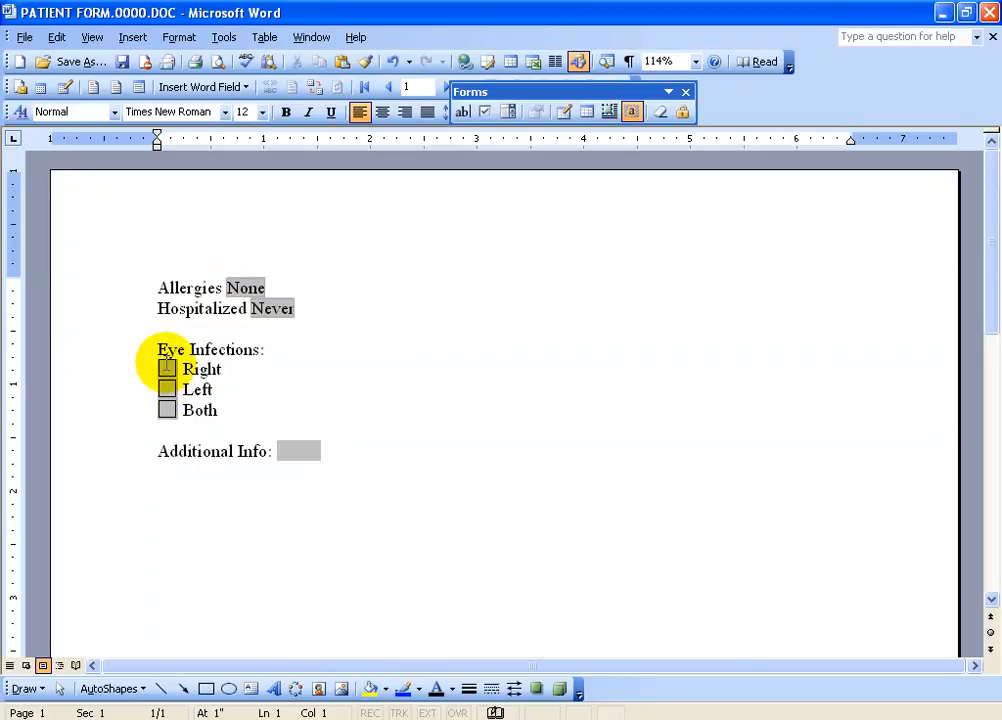
- Add blank lines above the Allergies line and insert the PtFullName merge field at the start of the document
key("Return")
key("Return")
key("Up")
key("Up")
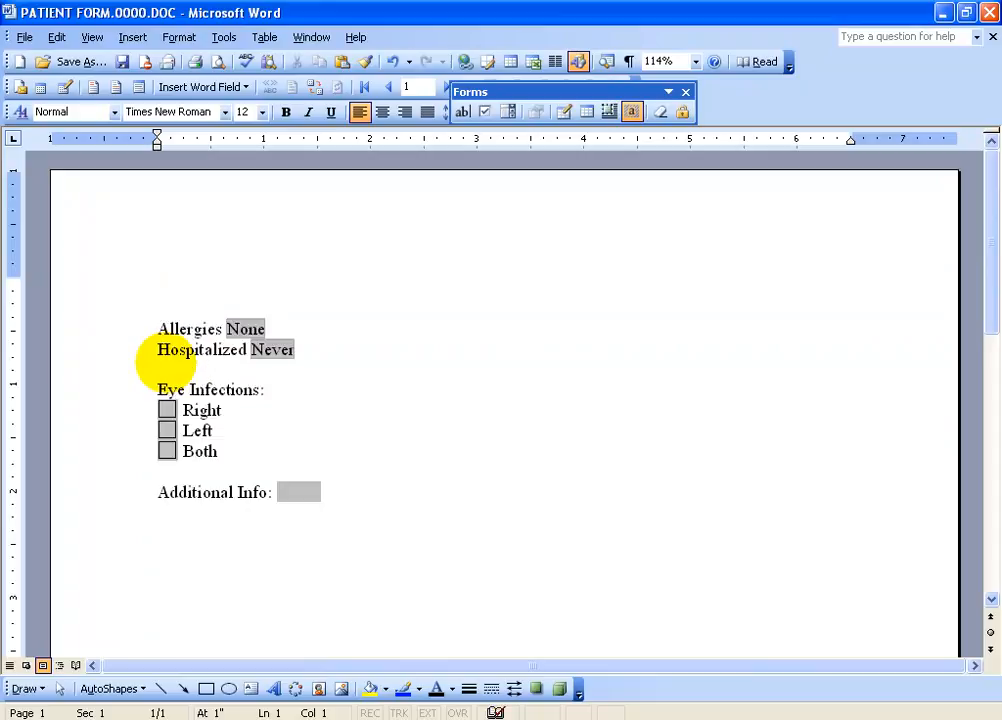
key("alt+shift+f")
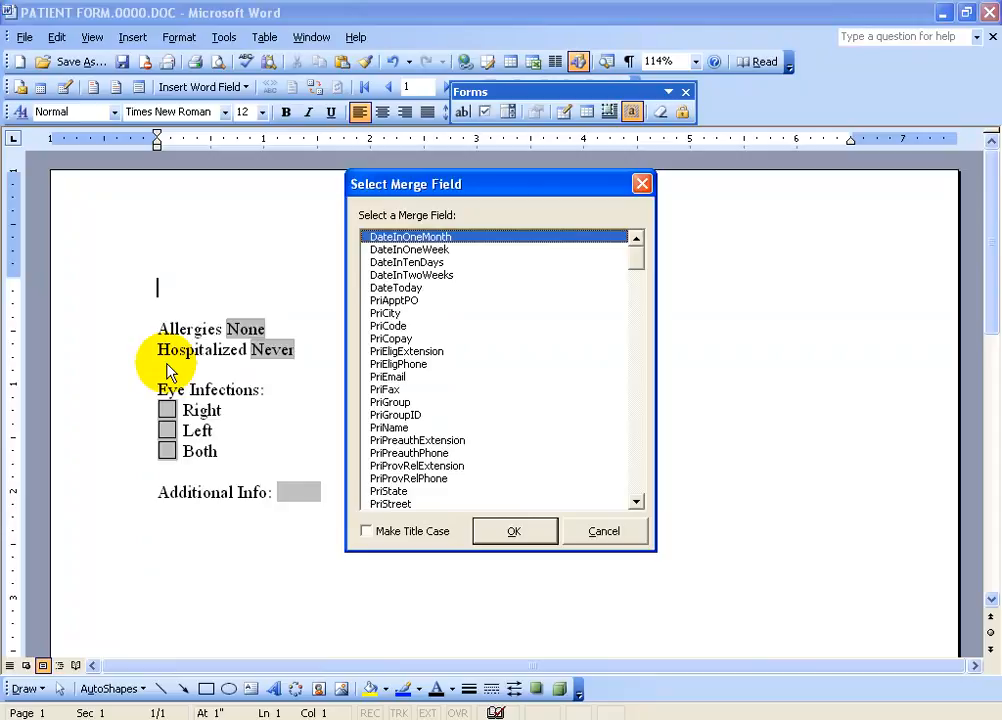
left_click_drag(637, 265, 637, 333)
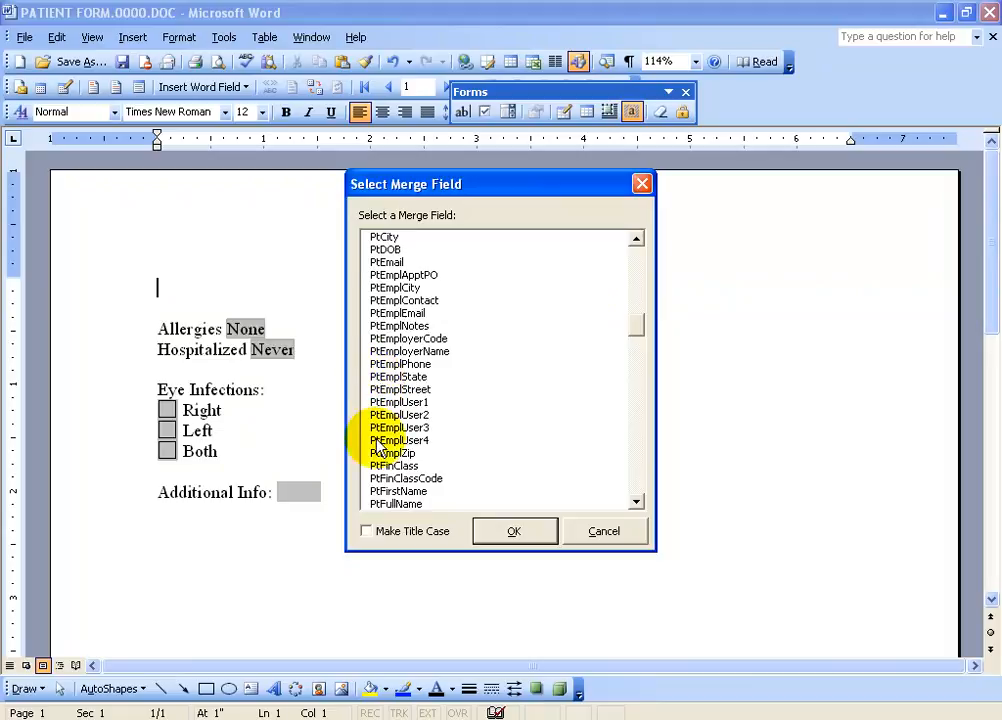
double_click(385, 505)
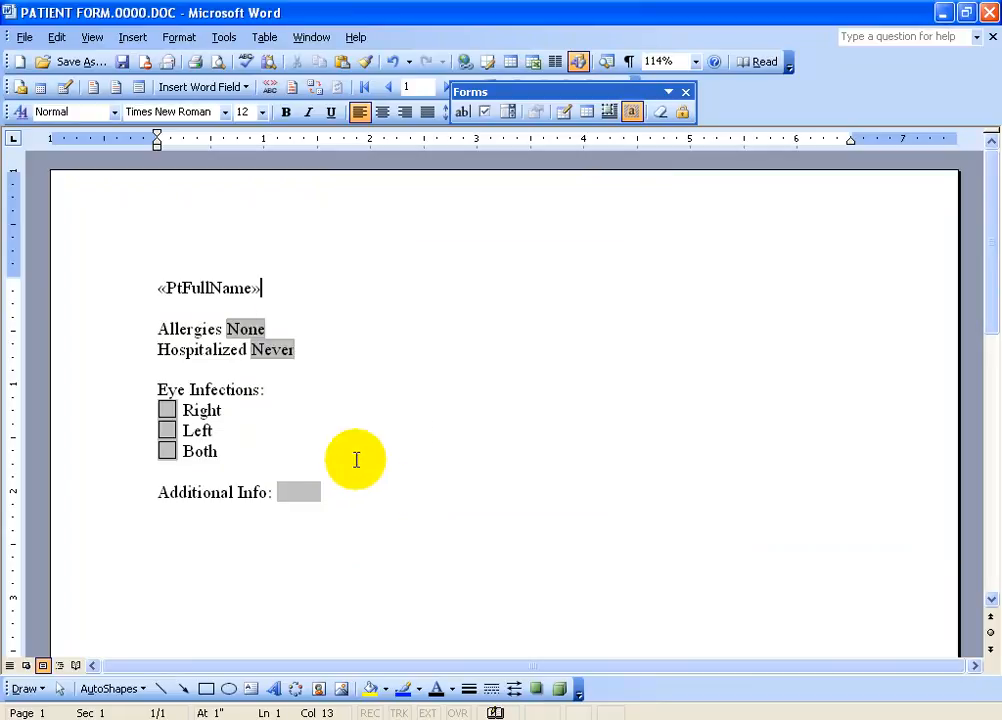
- Insert the DateToday merge field on a new line below PtFullName
key("Return")
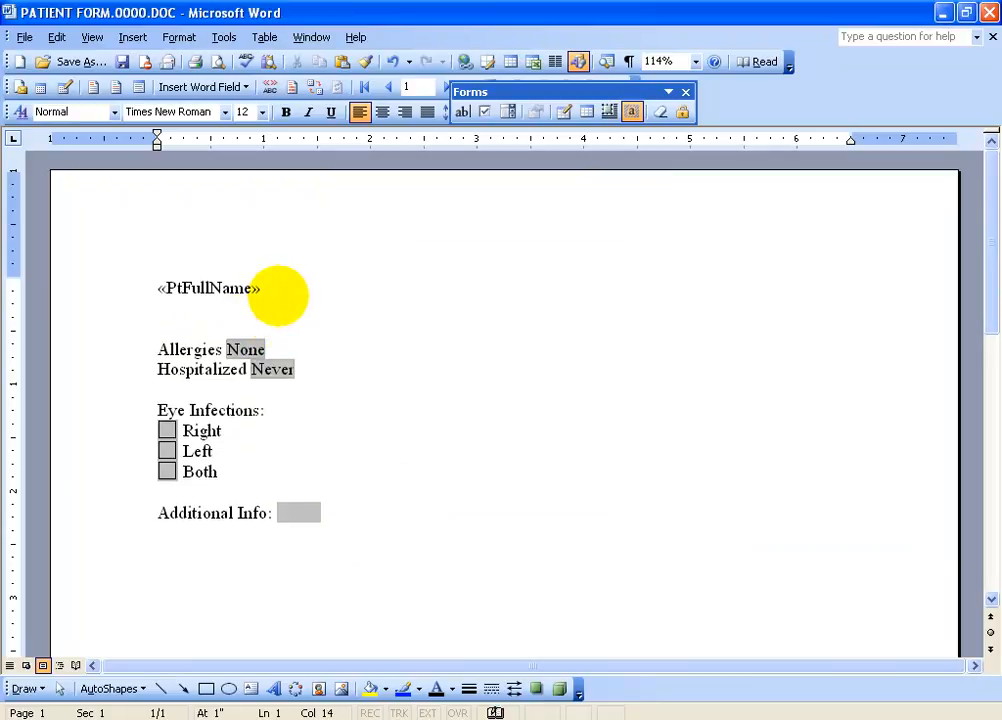
key("alt+shift+f")
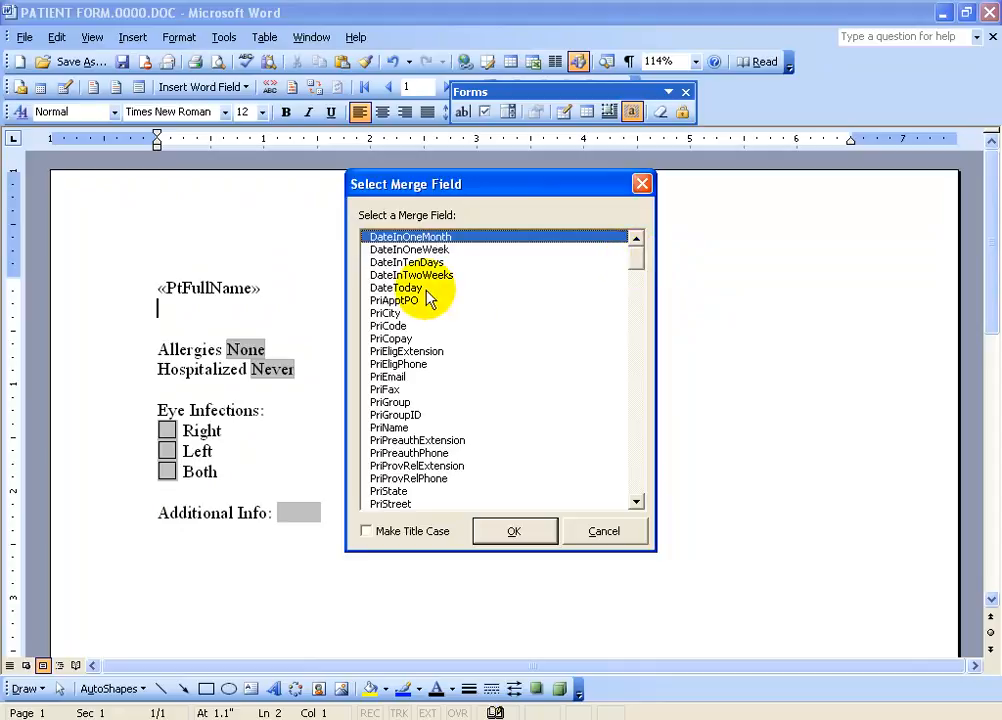
double_click(406, 287)
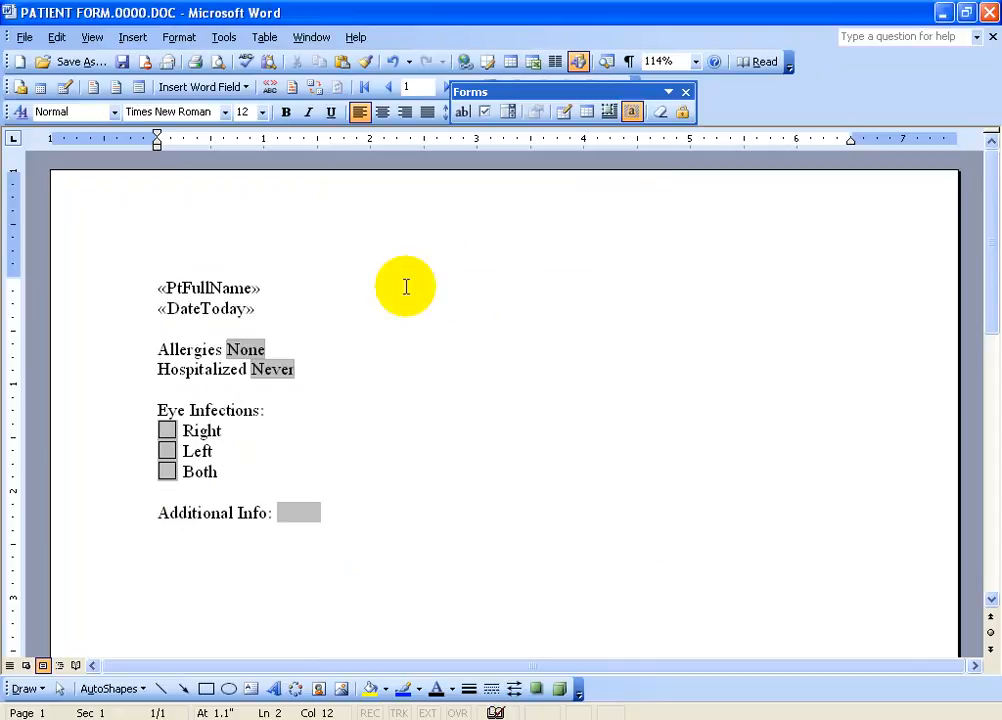
- Add blank lines below the Additional Info line and insert the ProvFullName merge field there
left_click(371, 512)
key("Return")
key("Return")
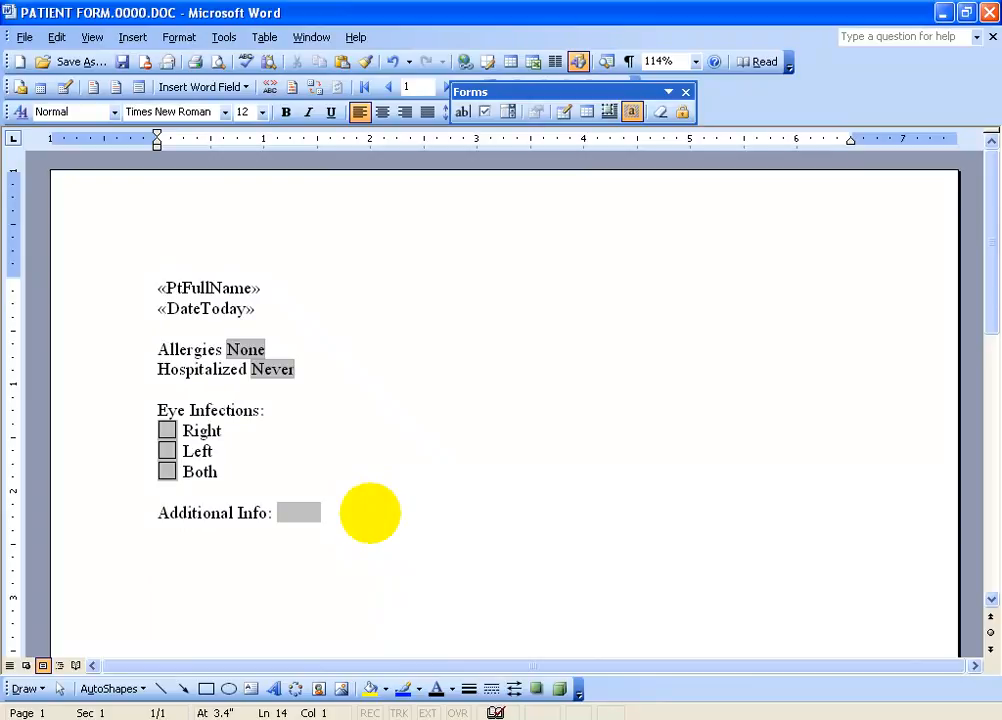
key("alt+shift+f")
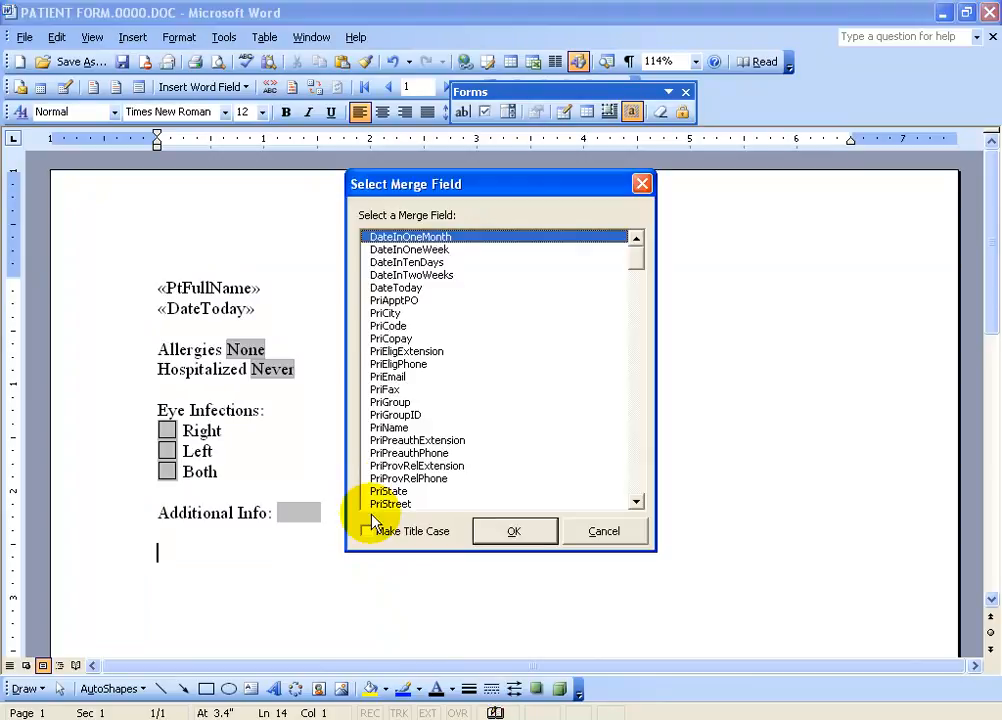
scroll(587, 437, "down", 9)
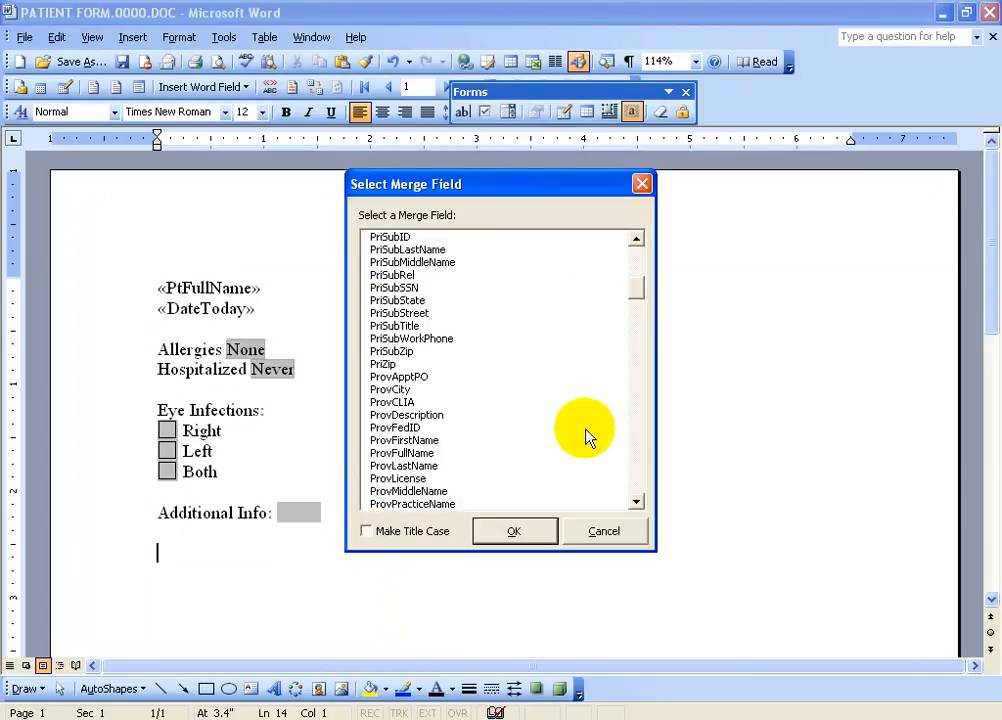
left_click(404, 455)
double_click(403, 455)
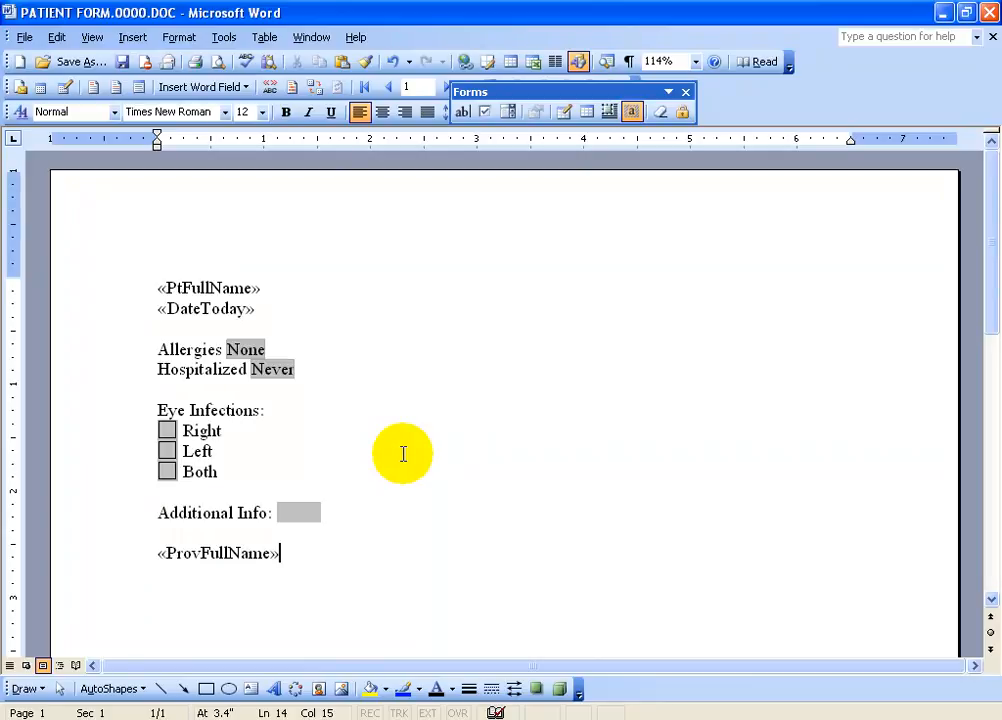
- Add a "Generic" line below the DateToday field and insert the C_MEDS_Generic merge field after the label
left_click(288, 310)
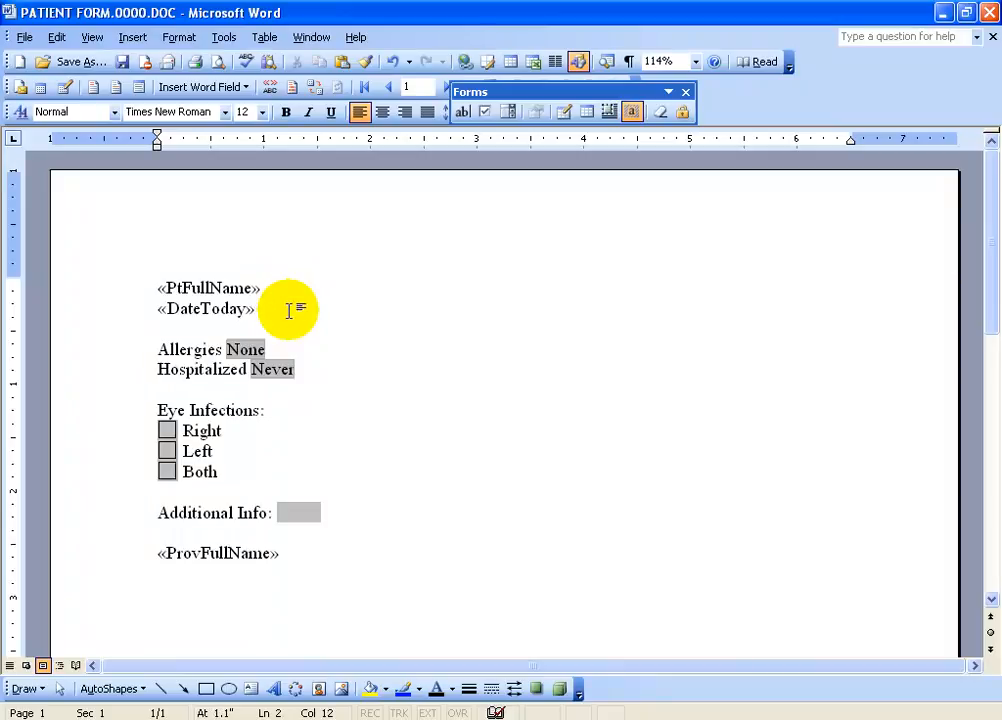
key("Return")
type("Generic")
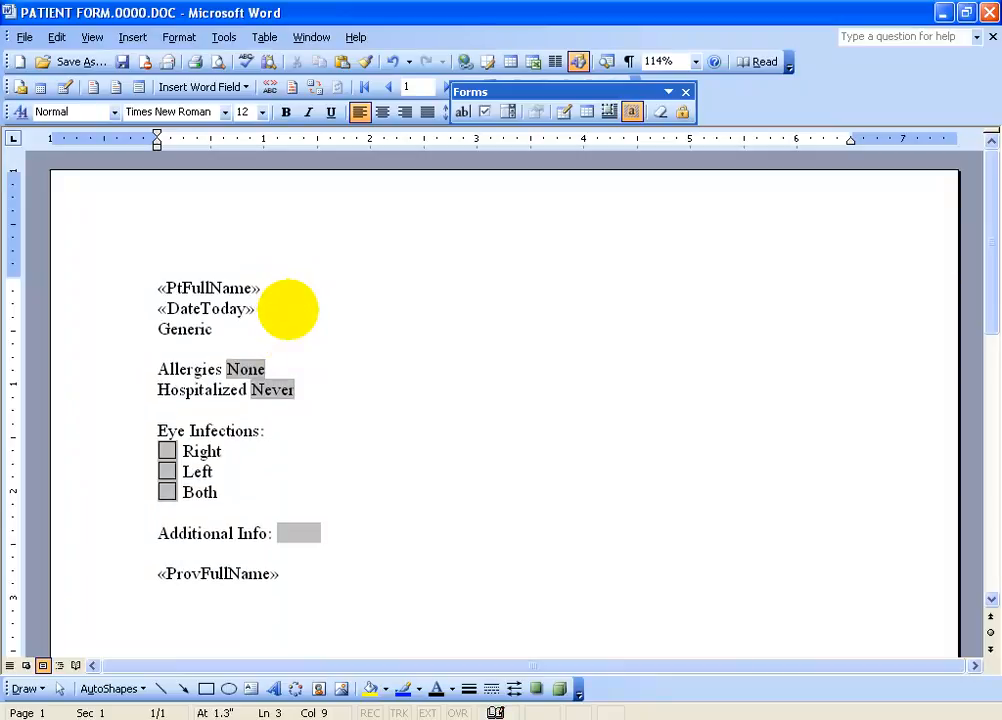
key("alt+shift+f")
left_click_drag(635, 246, 638, 495)
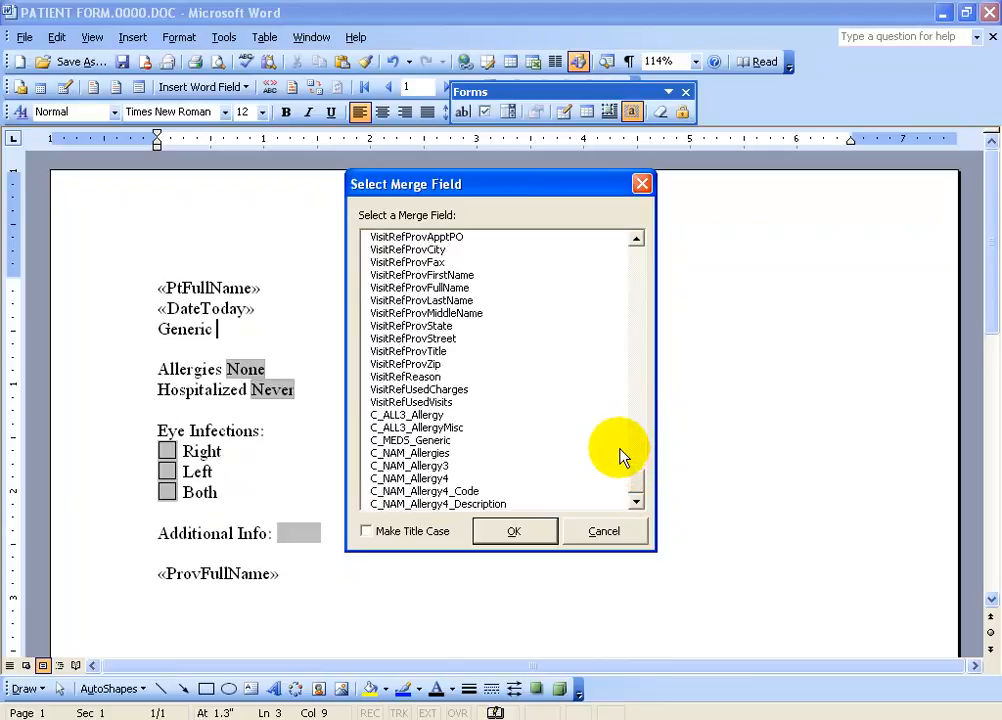
left_click(392, 442)
double_click(395, 442)
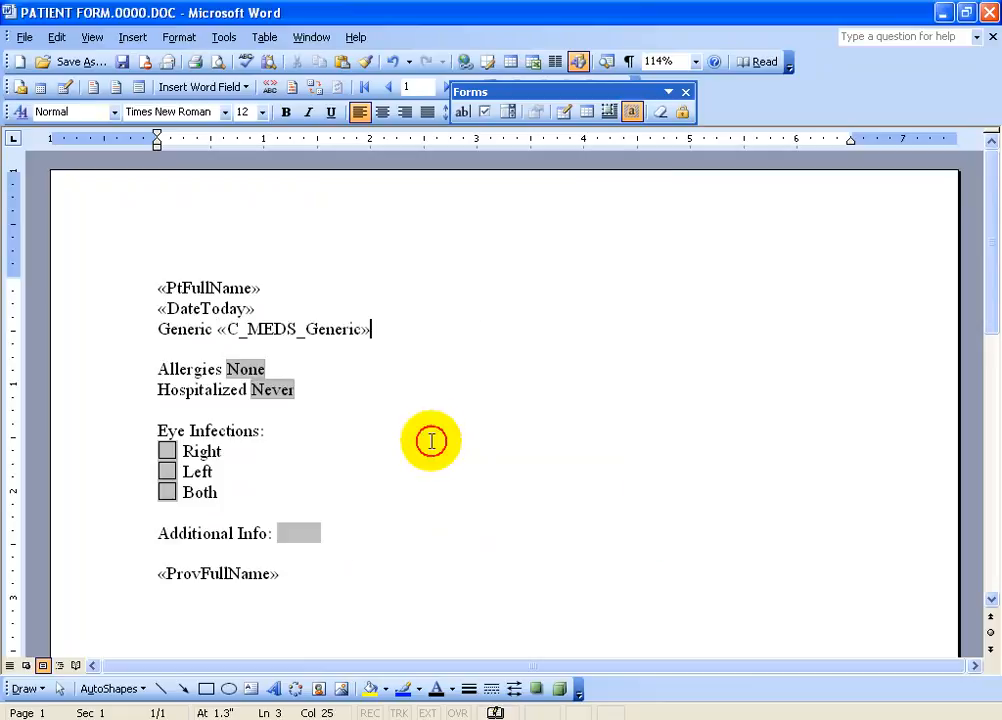
left_click(220, 332)
left_click_drag(220, 332, 356, 334)
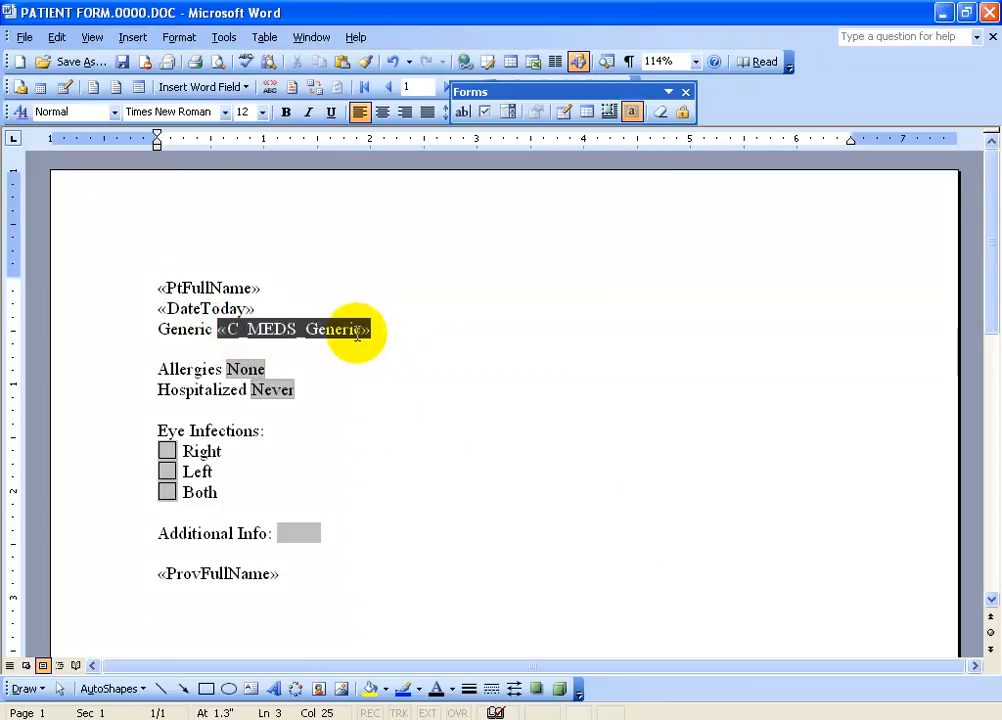
left_click_drag(206, 333, 168, 346)
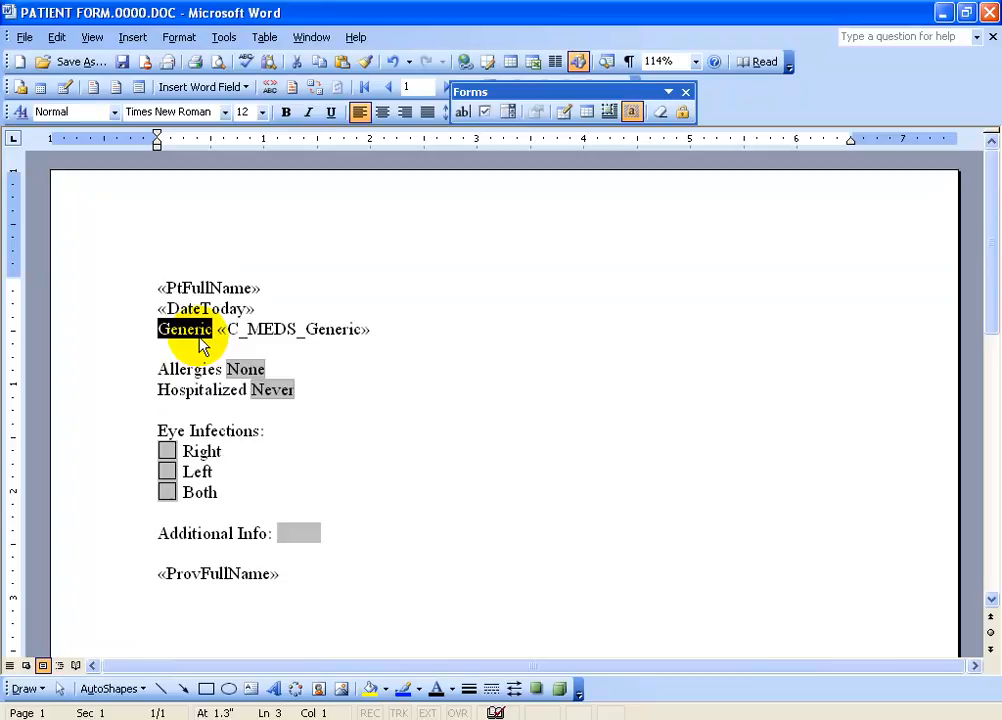
- Protect the form and save the PATIENT FORM template, closing Word and the Patient Document Templates list
left_click(684, 113)
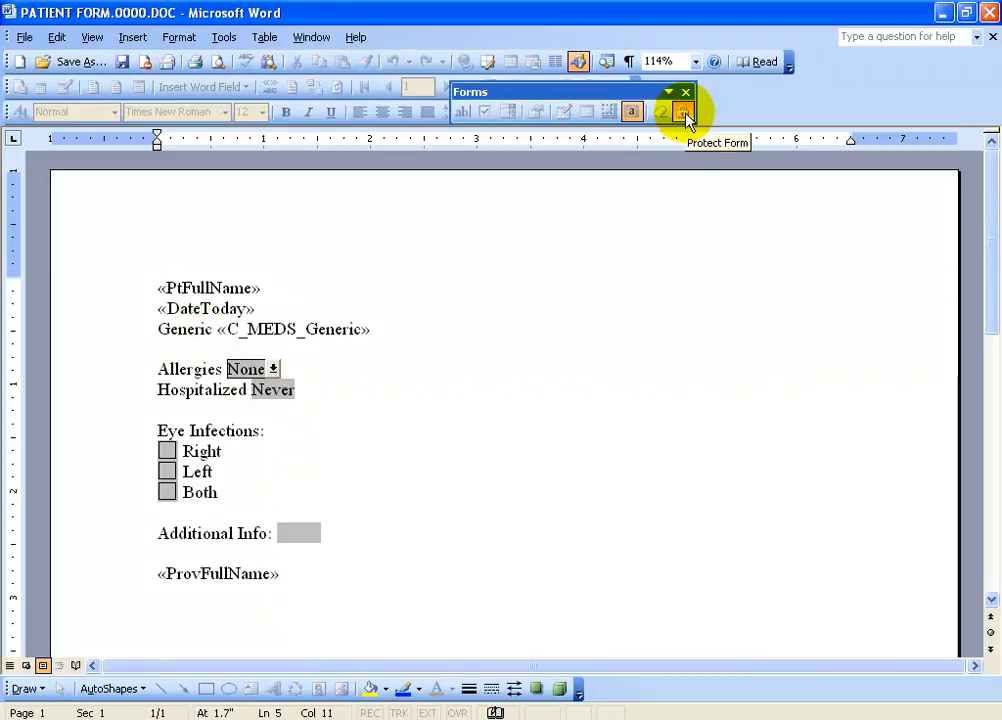
left_click(120, 64)
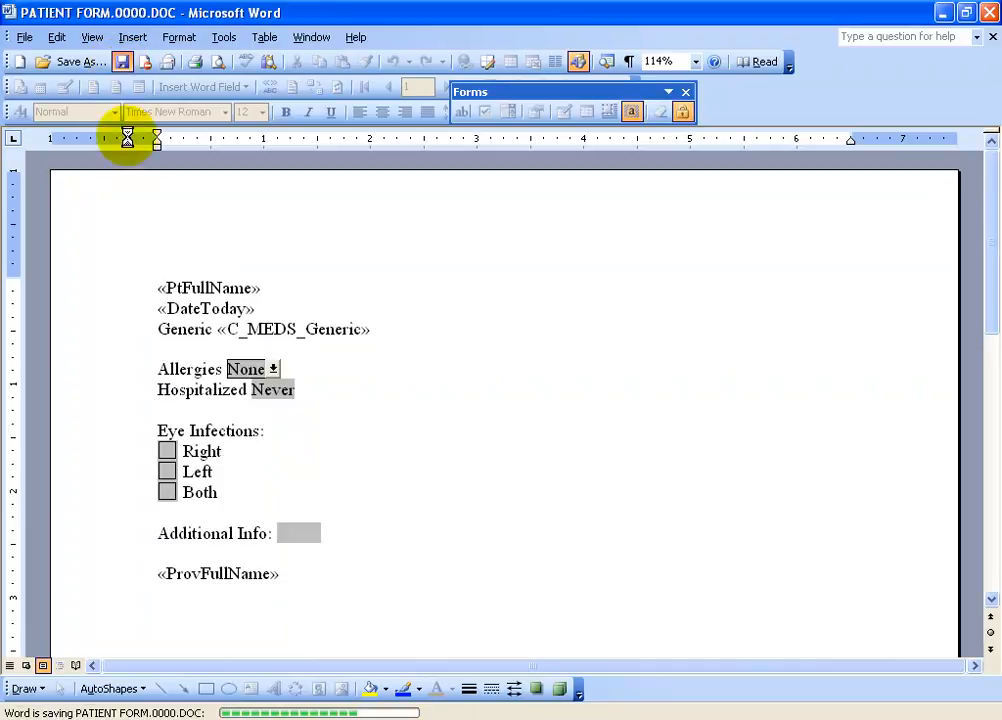
left_click(992, 37)
left_click(989, 13)
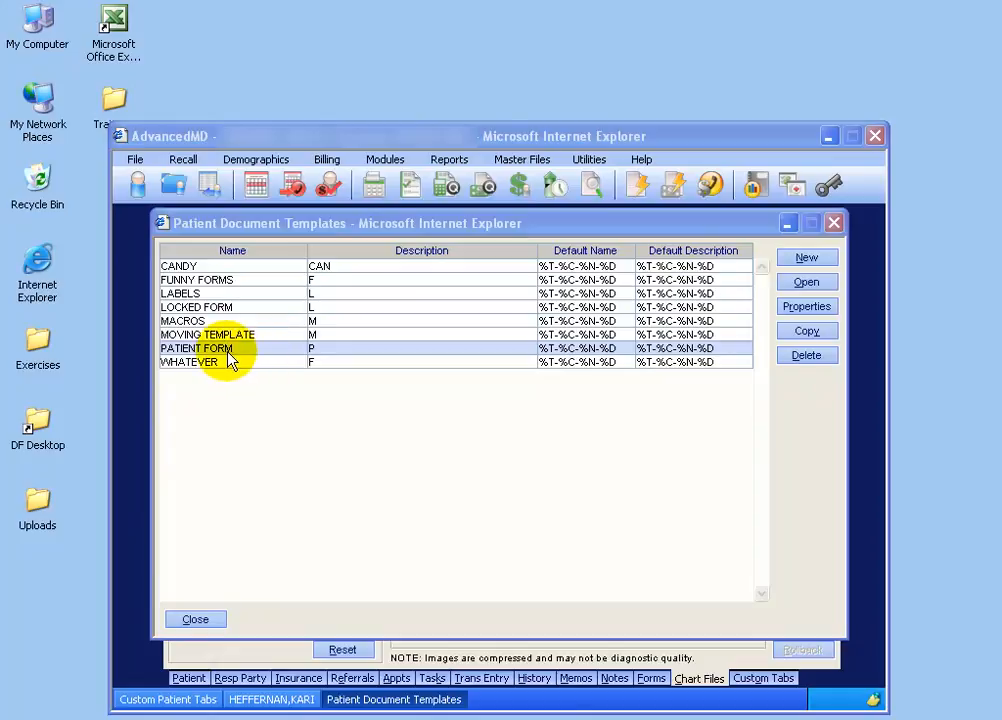
left_click(203, 620)
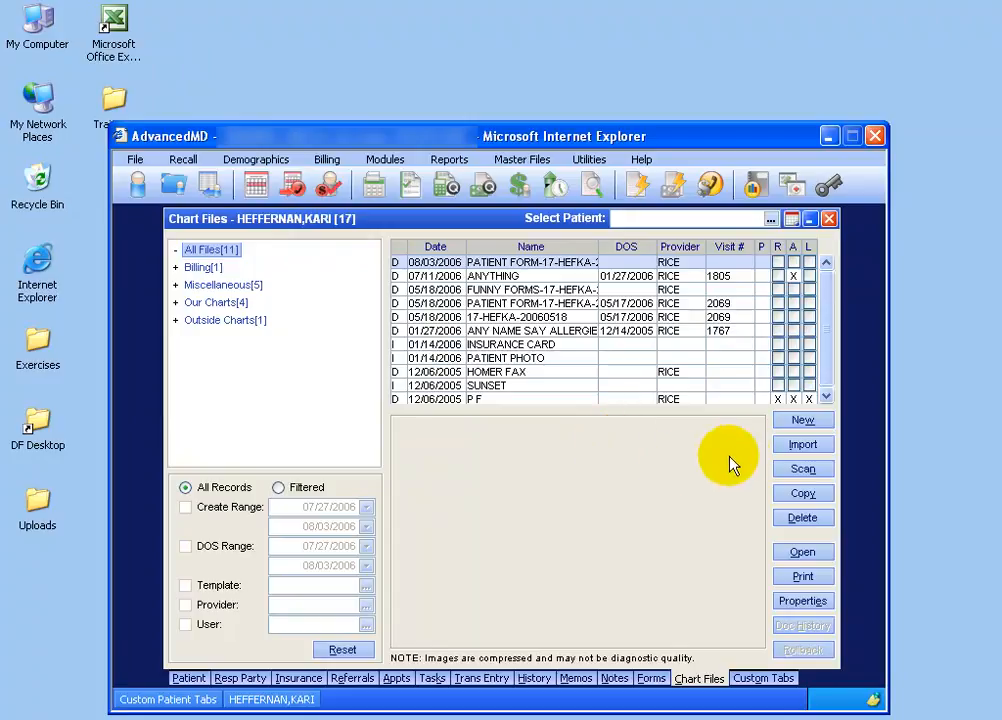
- Create a new document in the patient's chart files from the PATIENT FORM template, keeping the default provider
left_click(787, 424)
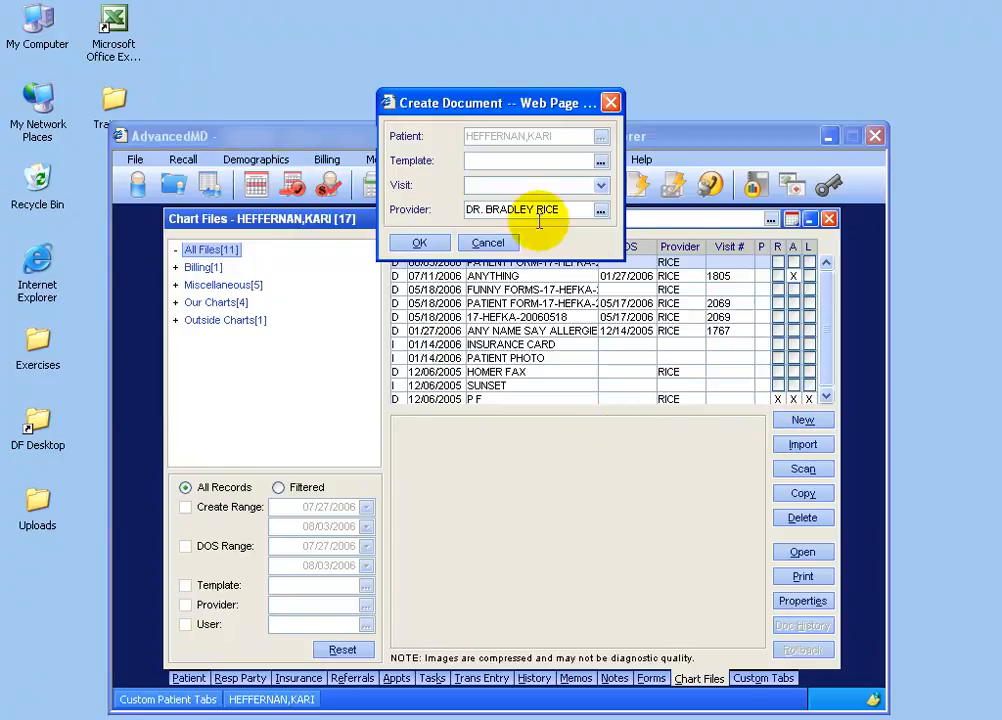
left_click(601, 164)
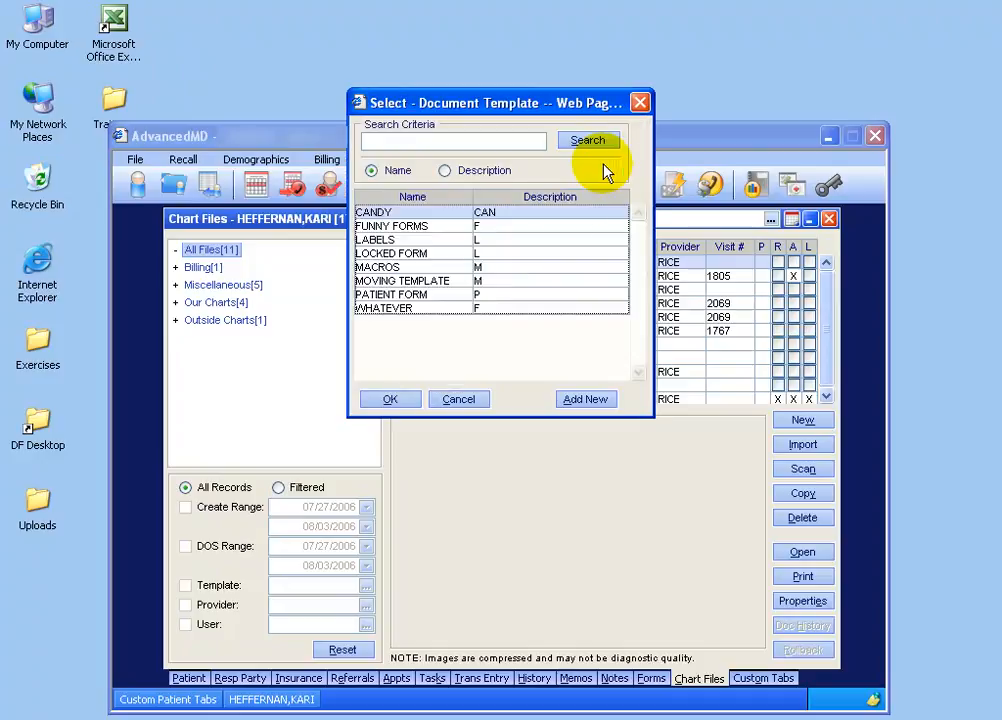
double_click(426, 295)
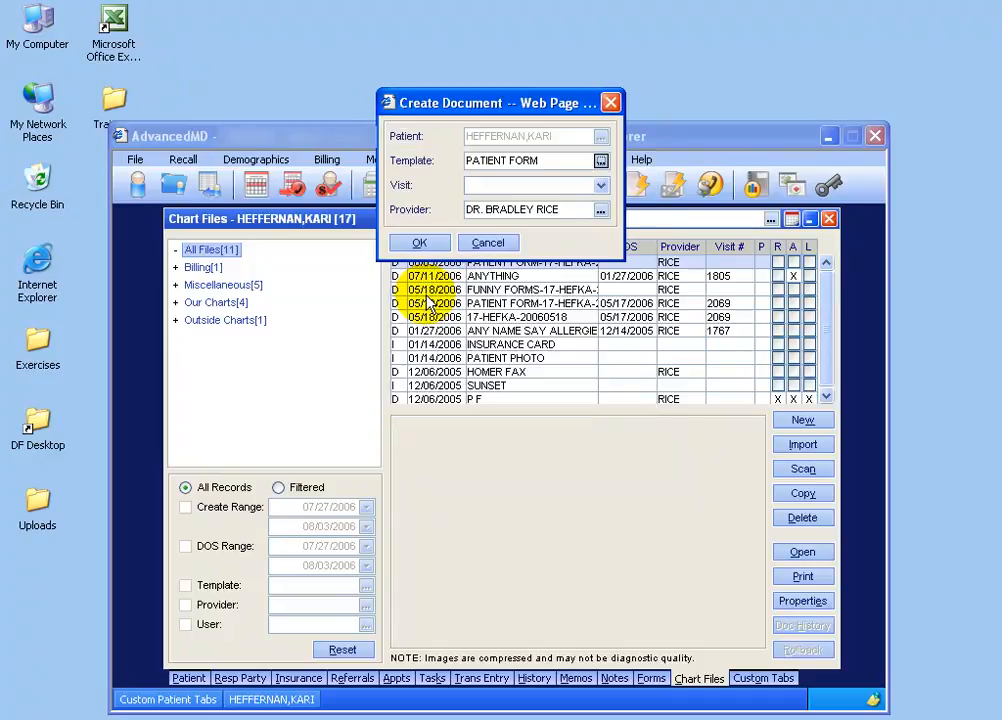
left_click(420, 244)
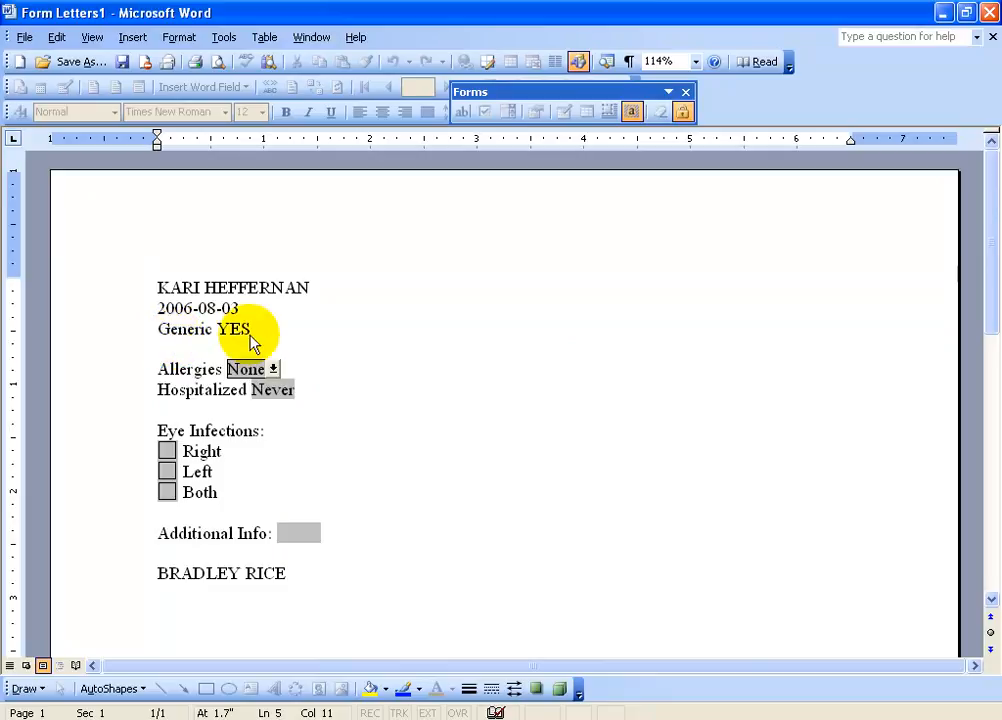
- Fill in the form with Allergies set to Grass, Right checked under Eye Infections, and "anything" as Additional Info
left_click(273, 369)
left_click(240, 406)
left_click(167, 450)
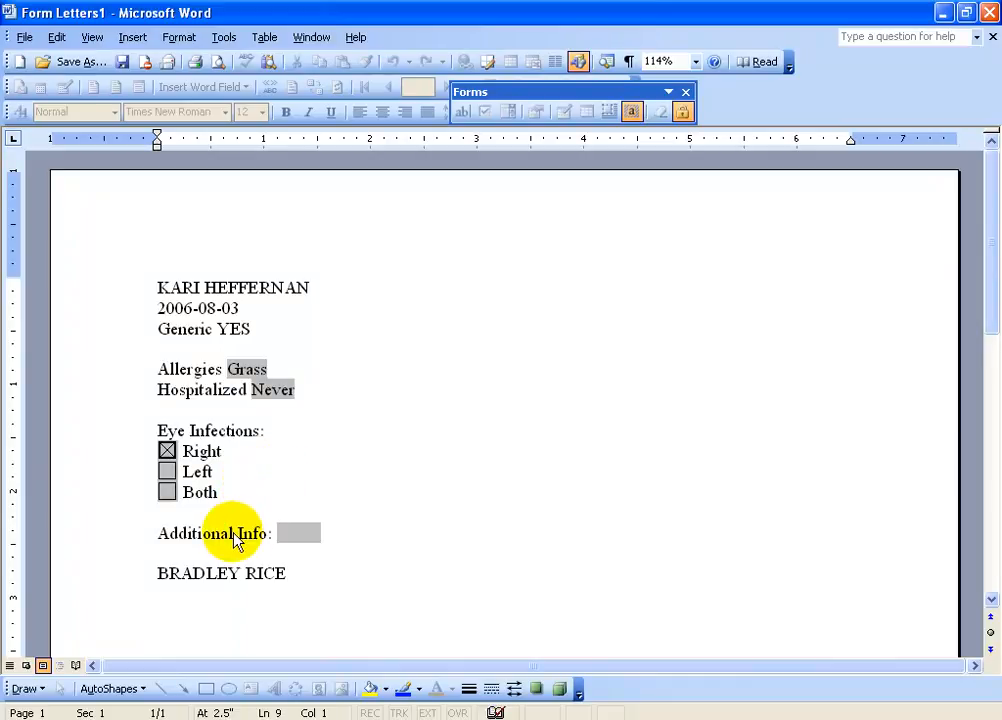
key("Tab")
key("Tab")
key("Tab")
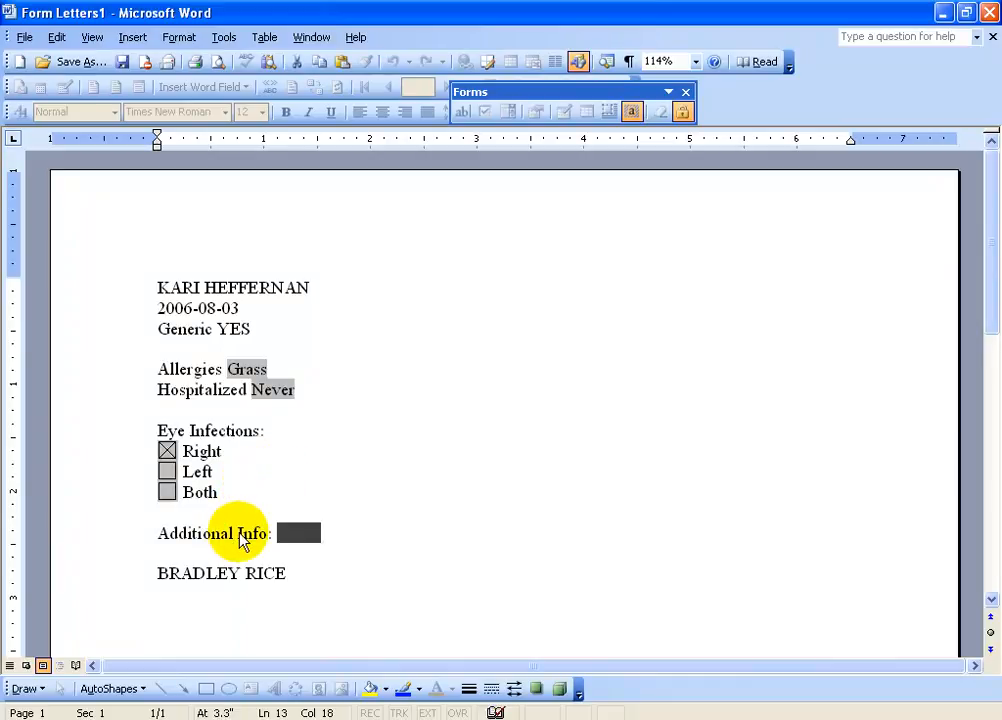
type("anything")
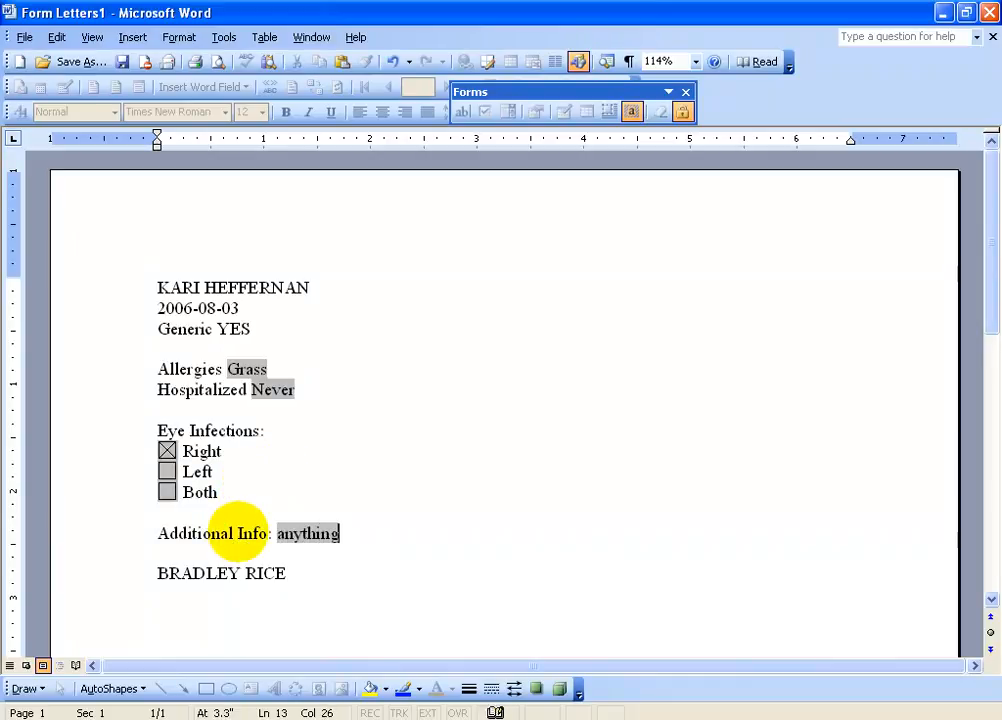
- Start saving the completed form to the patient's chart and name the document ALLERGIES
left_click(121, 61)
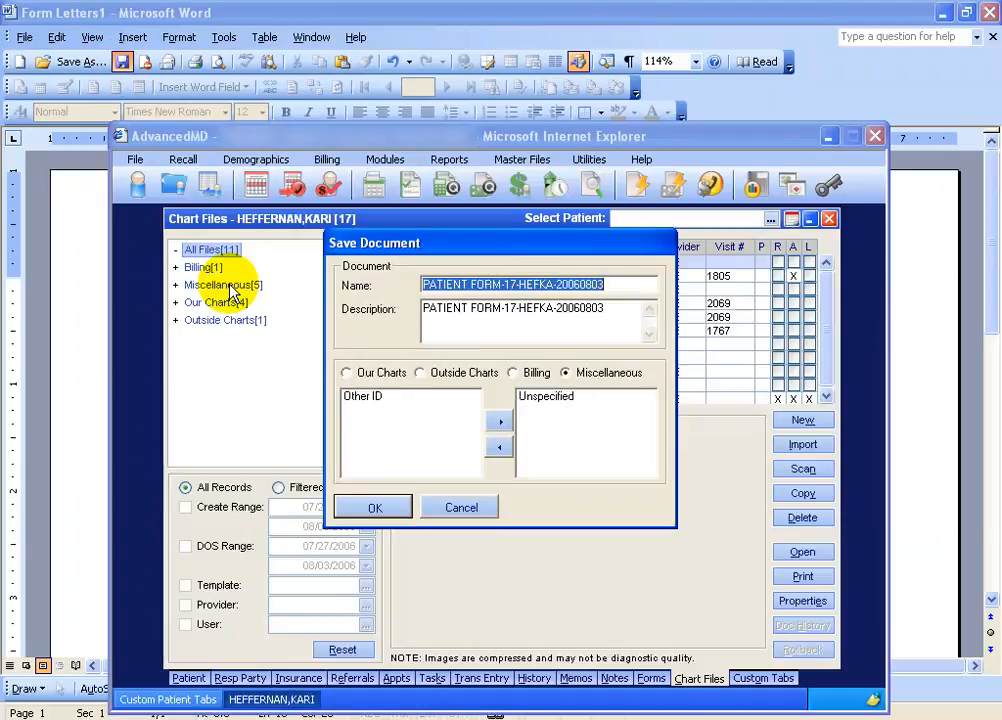
left_click_drag(620, 284, 422, 285)
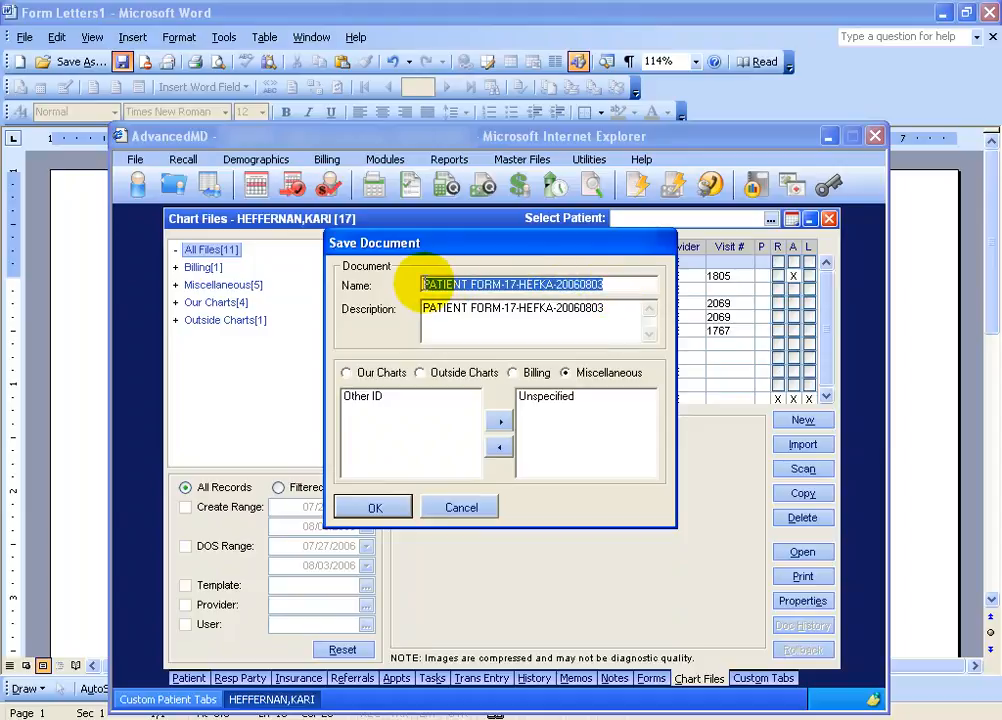
left_click_drag(425, 284, 553, 287)
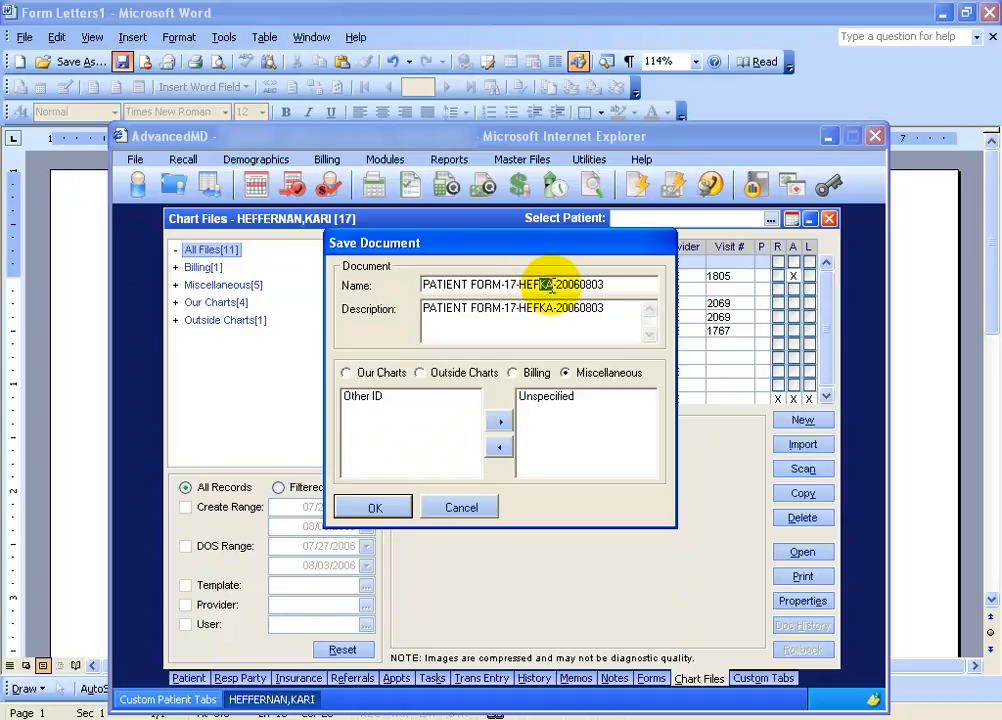
double_click(577, 284)
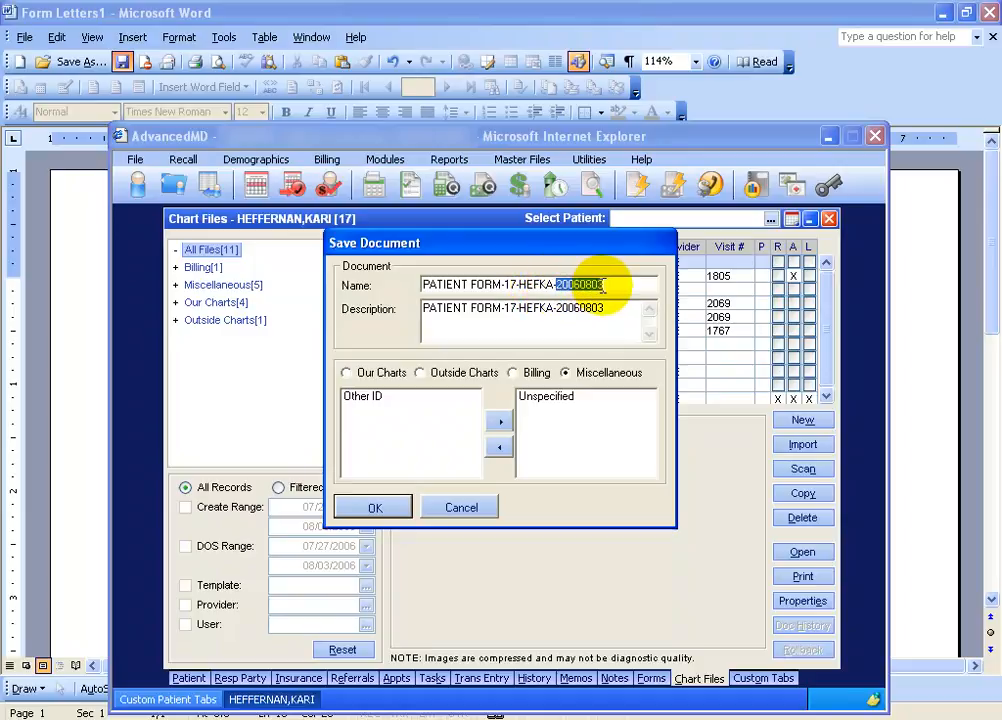
left_click_drag(624, 284, 420, 284)
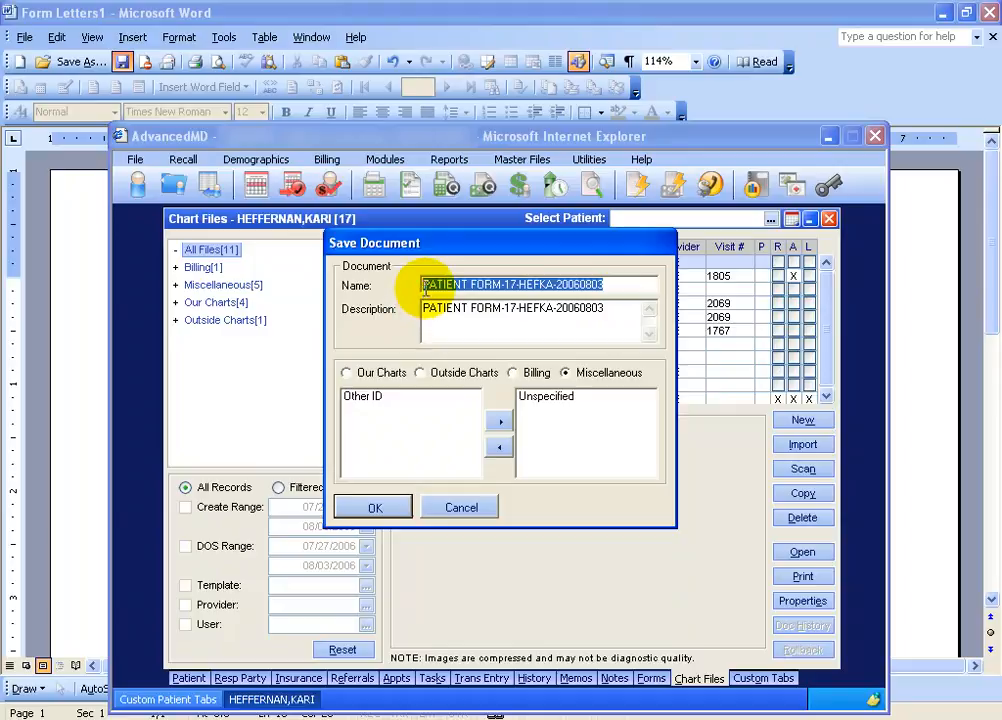
type("ALLERGIES")
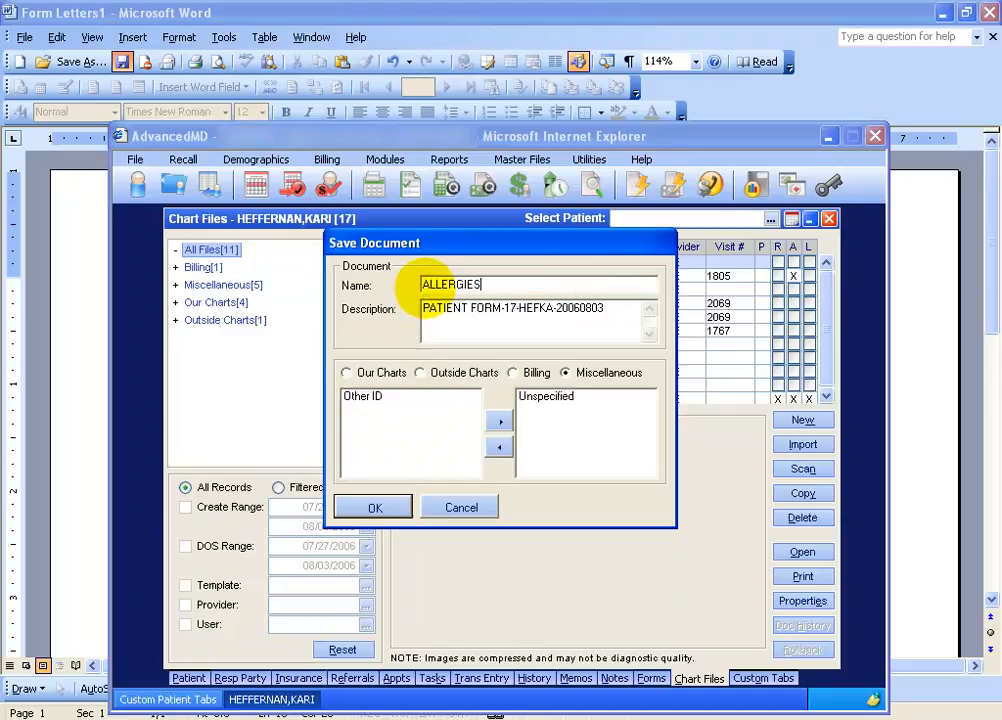
- File the document under Miscellaneous as Unspecified, complete the save, and close Word without saving further changes
left_click(348, 374)
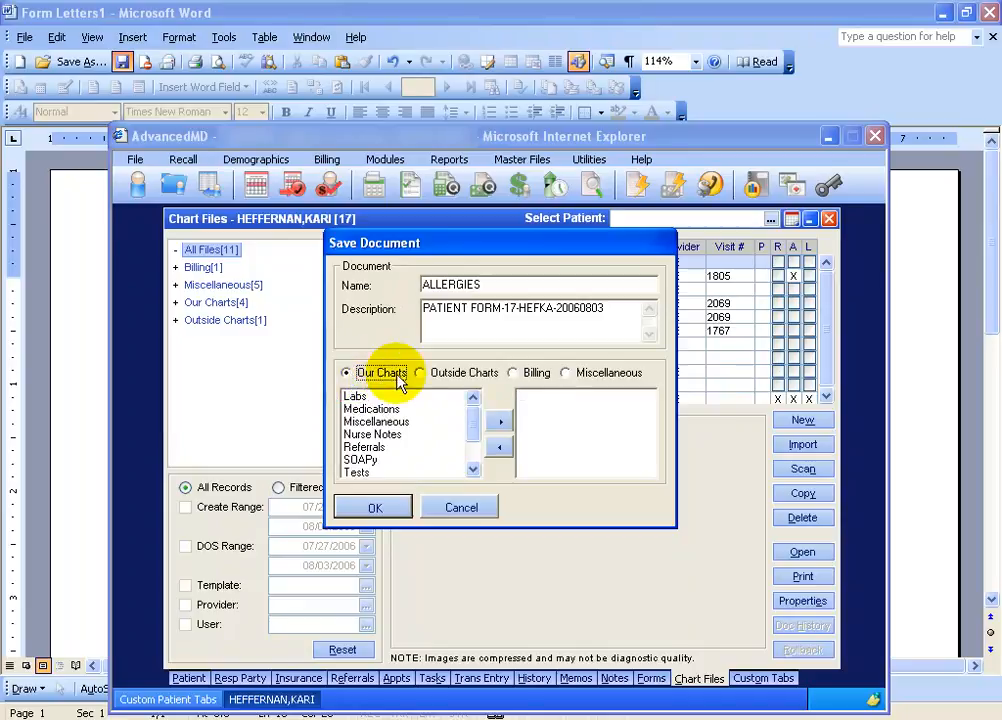
left_click(420, 374)
left_click(515, 378)
left_click(564, 375)
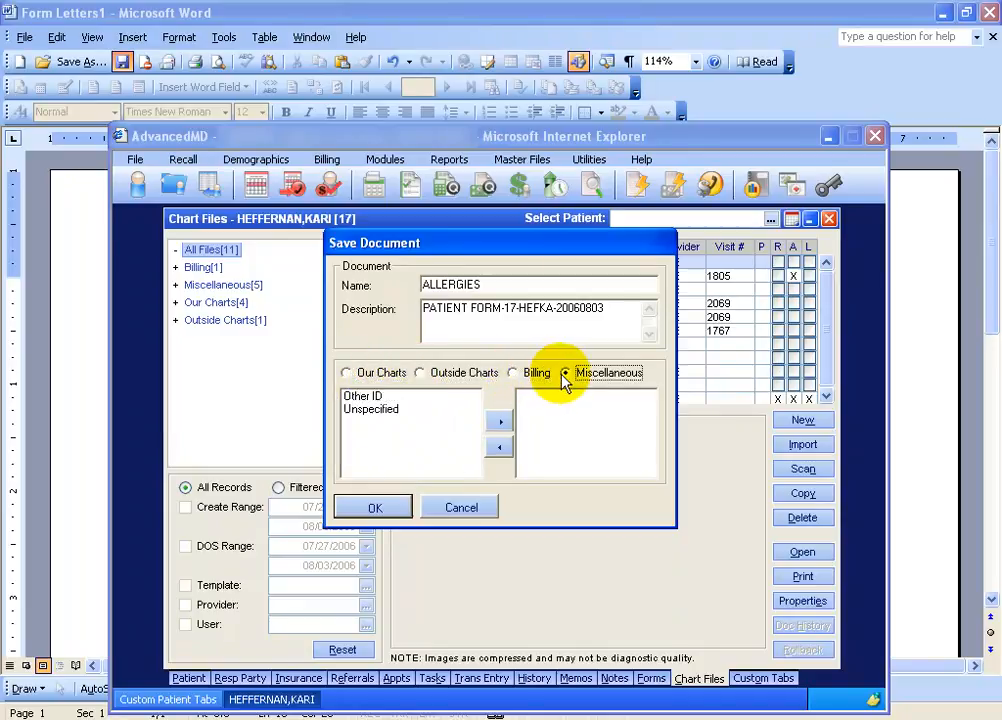
double_click(371, 409)
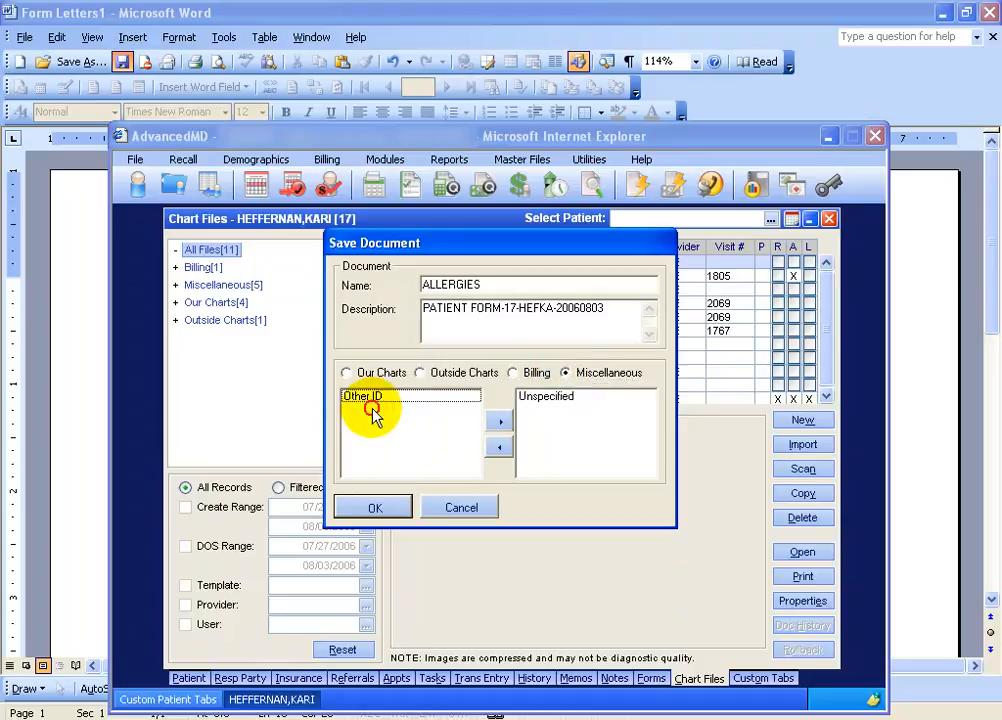
left_click(399, 510)
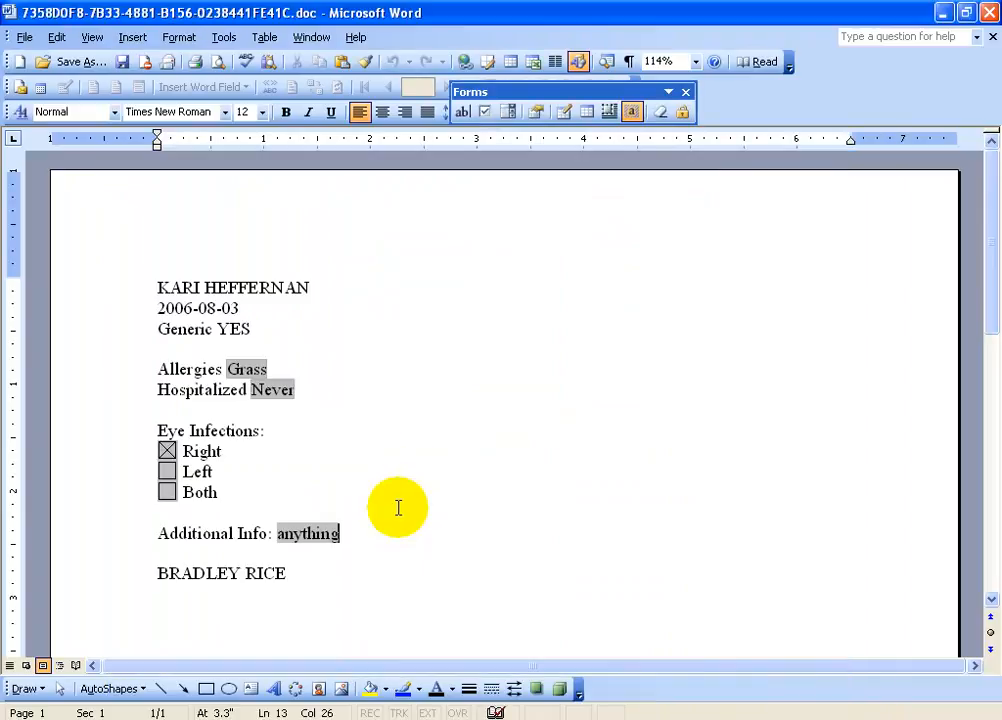
left_click(993, 13)
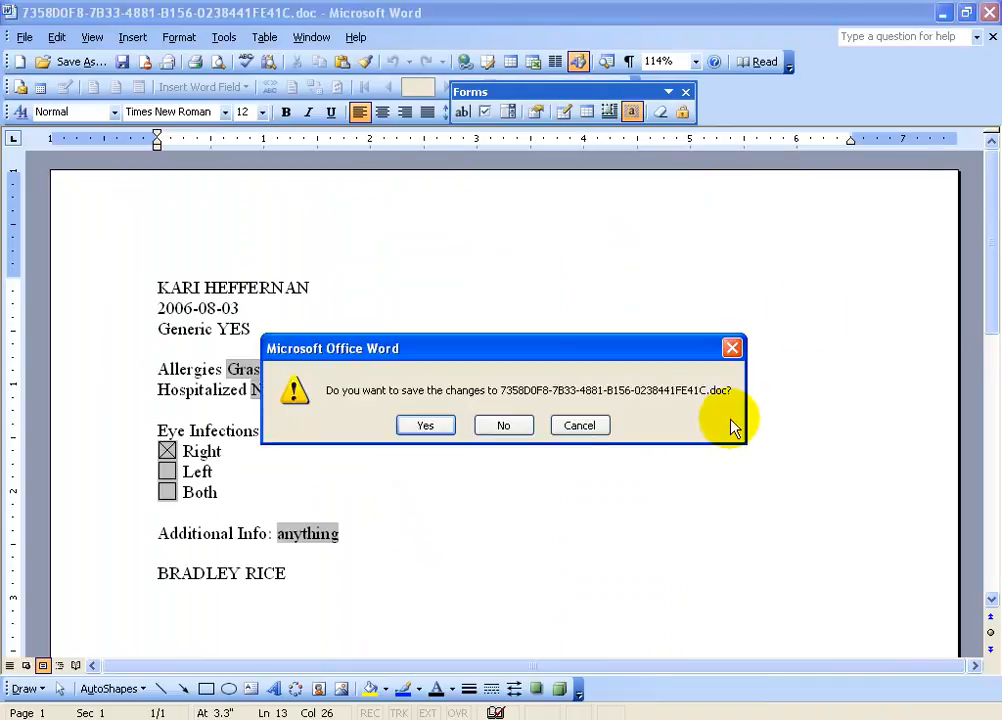
left_click(505, 427)
- Open the ALLERGIES chart file to review it, close it, and return to the Custom Patient Tabs window
left_click(481, 262)
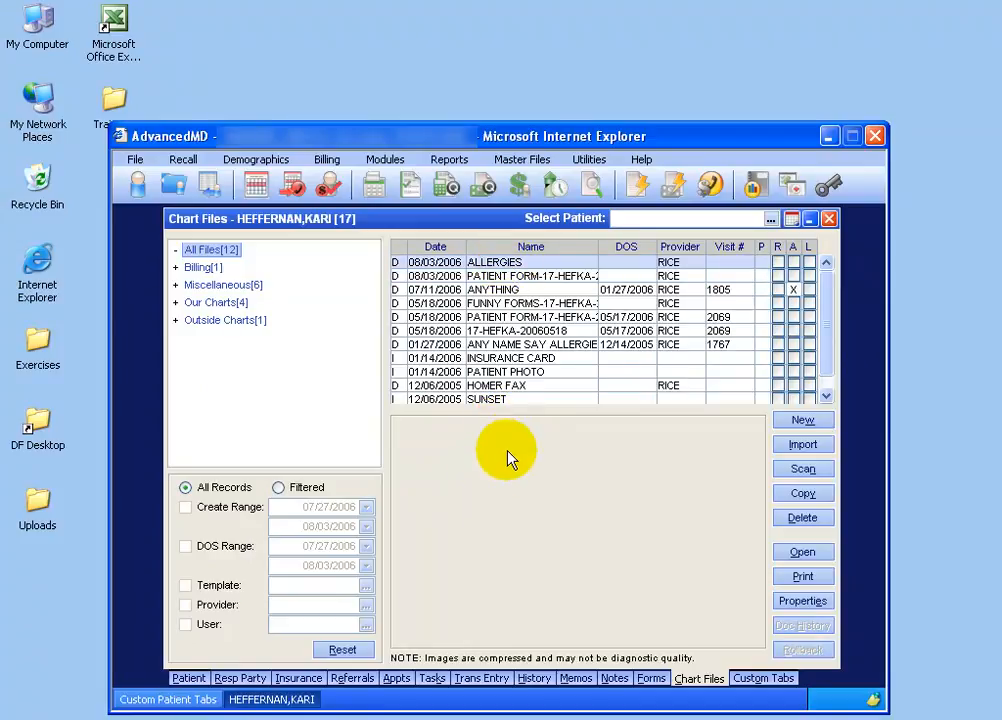
double_click(517, 262)
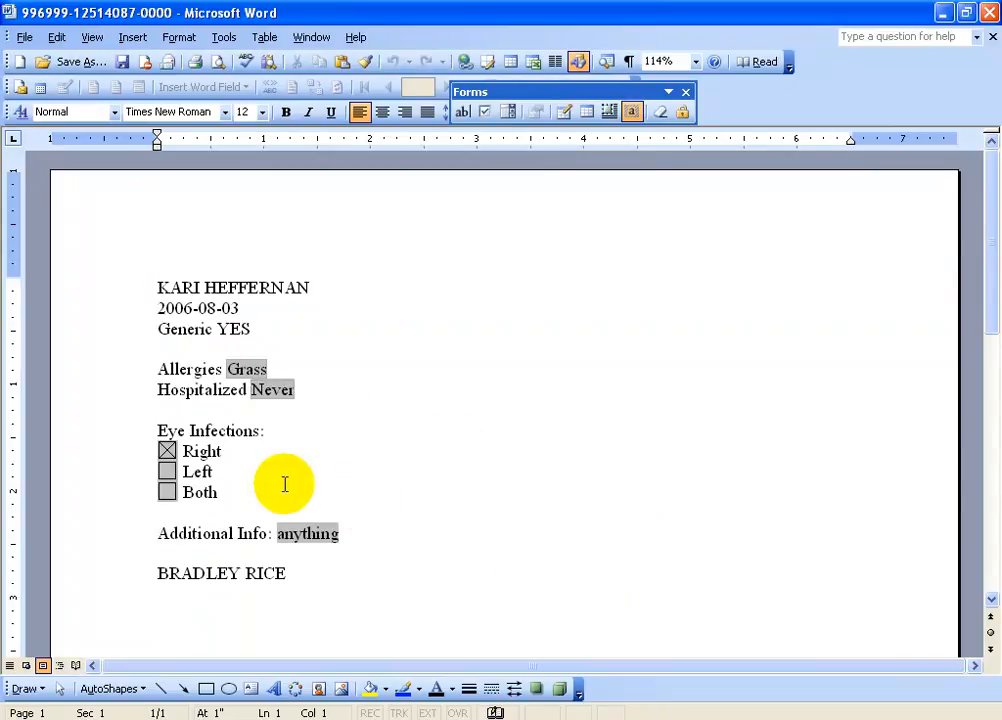
left_click(988, 12)
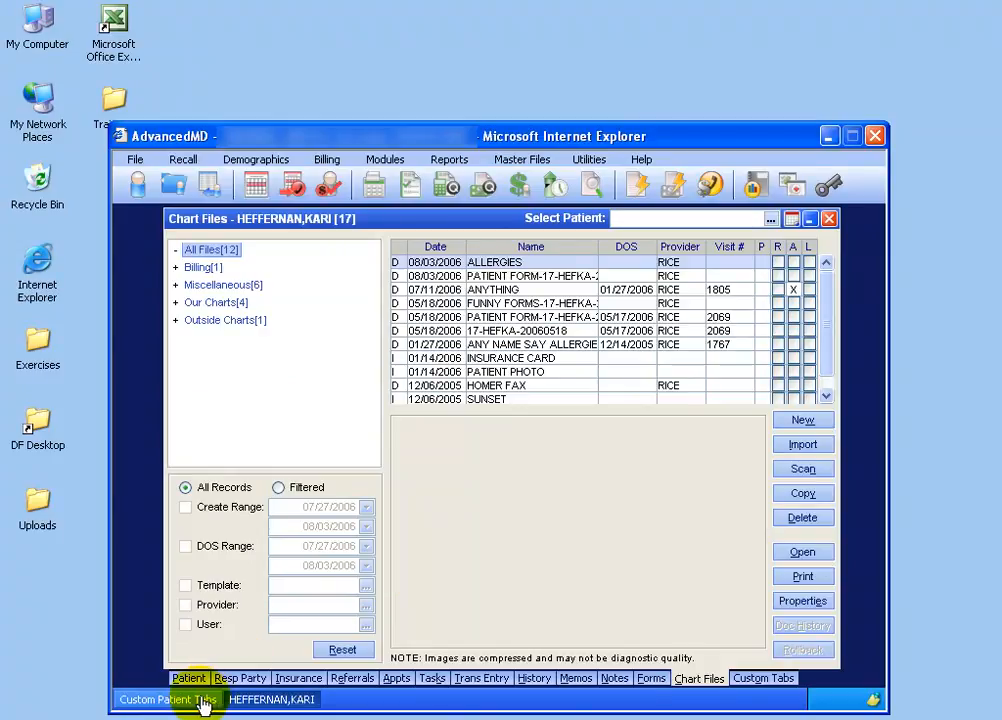
left_click(155, 699)
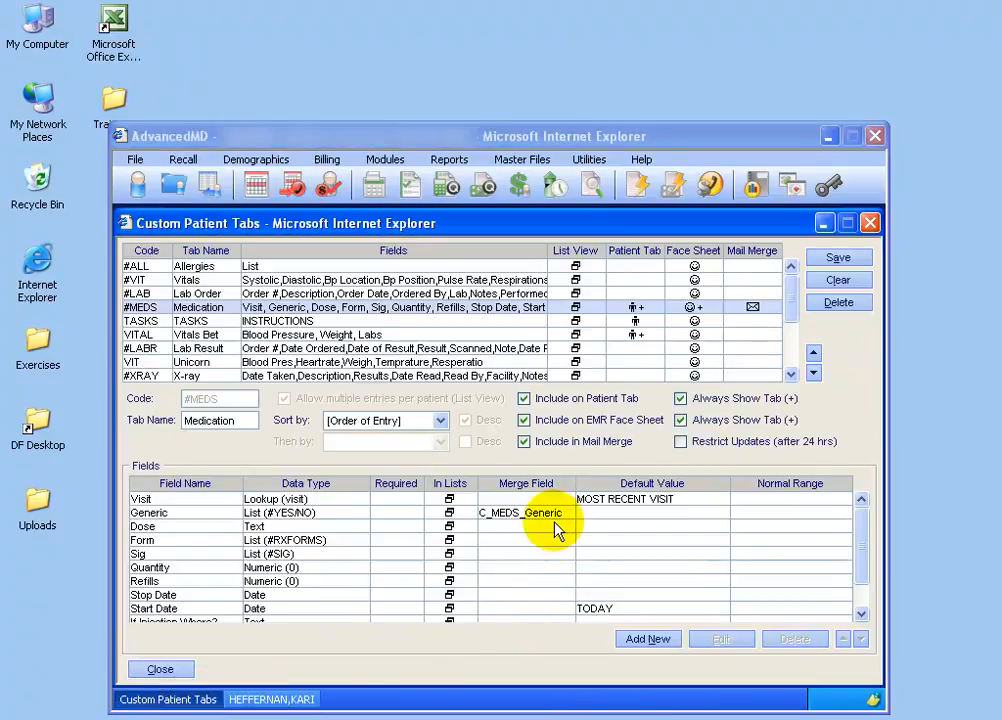